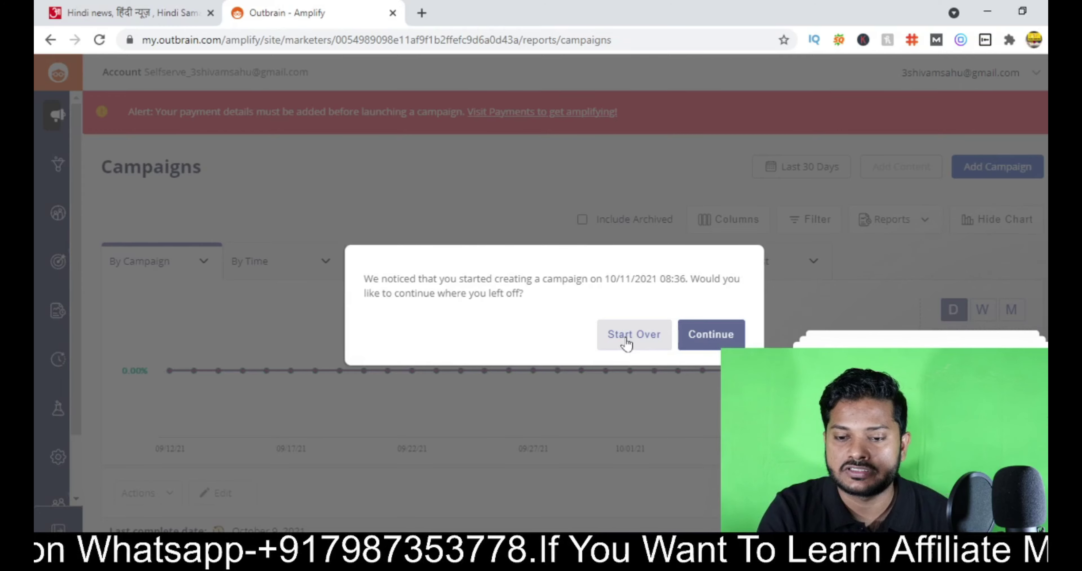
# Start the campaign setup over, name the campaign "Clickbank affiliate" and clear the message notifications.
pyautogui.click(626, 340)
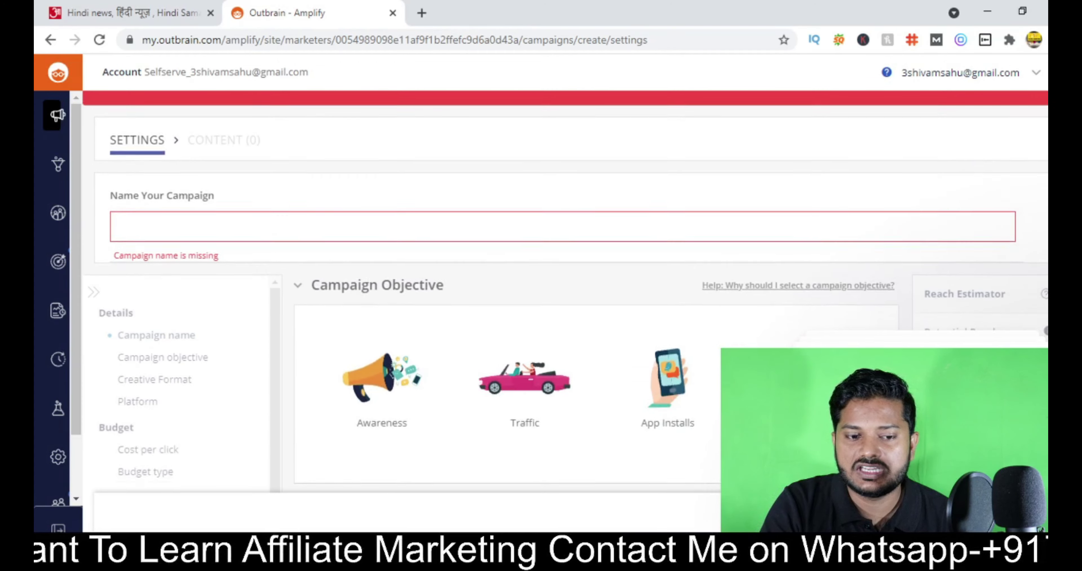
pyautogui.scroll(-1, 230, 256)
pyautogui.write('Clickbank ')
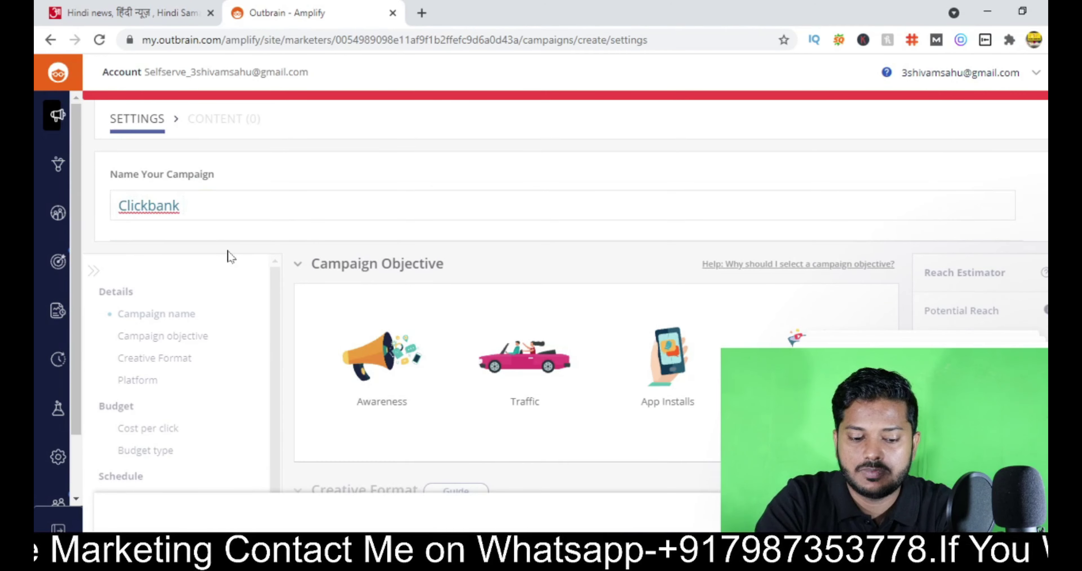
pyautogui.write('affiliate')
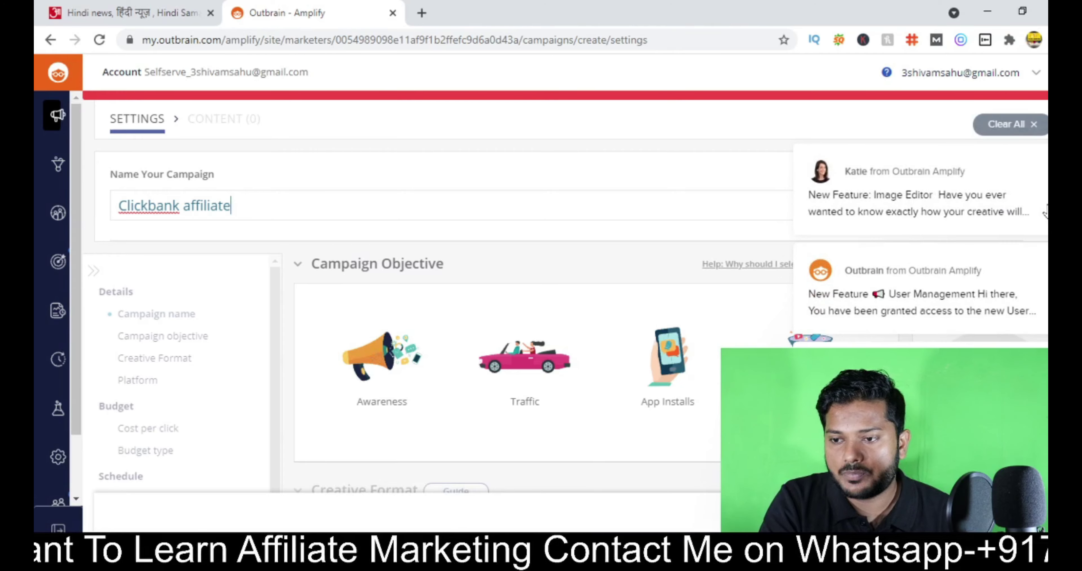
pyautogui.click(1030, 126)
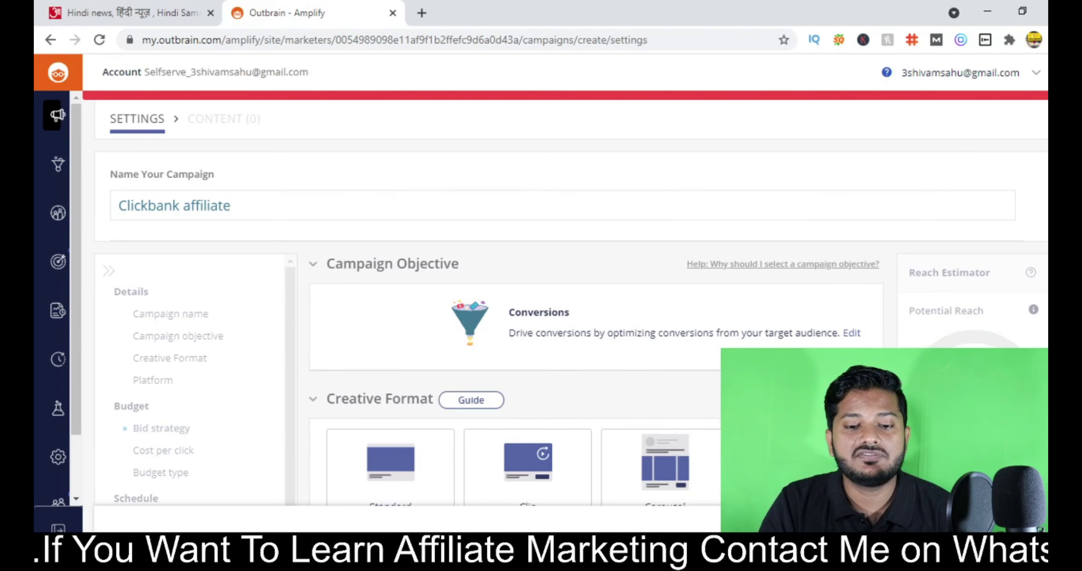
# Choose the Standard creative format and select Desktop as the placement platform.
pyautogui.scroll(-3, 524, 415)
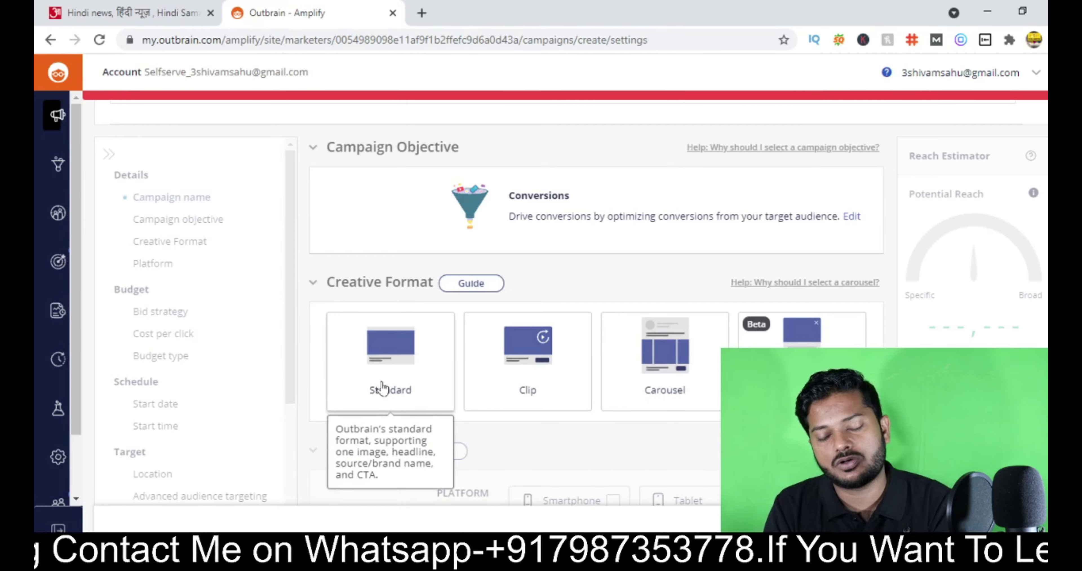
pyautogui.click(410, 372)
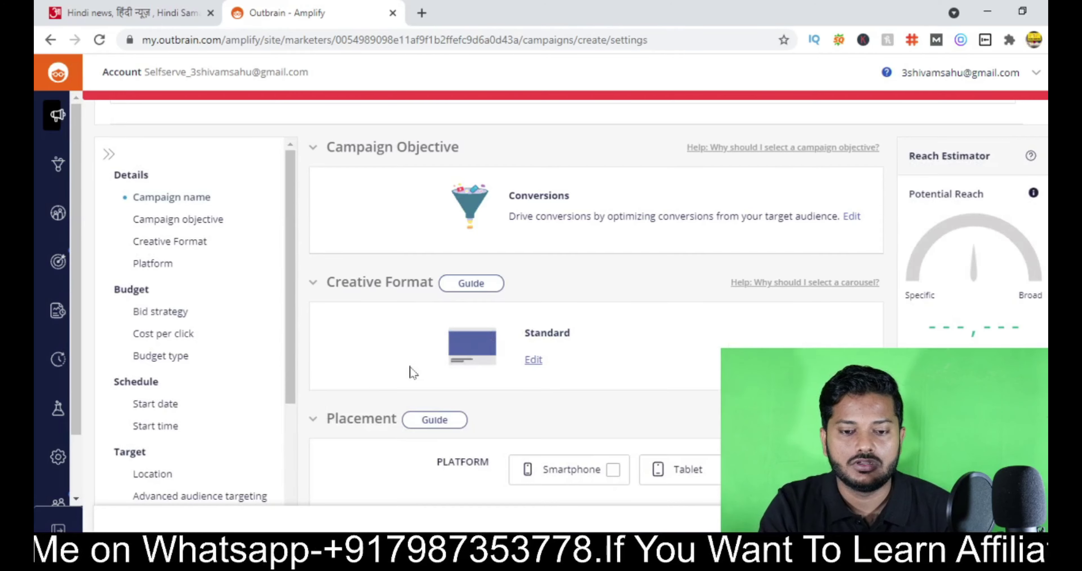
pyautogui.scroll(-2, 411, 371)
pyautogui.scroll(-3, 410, 372)
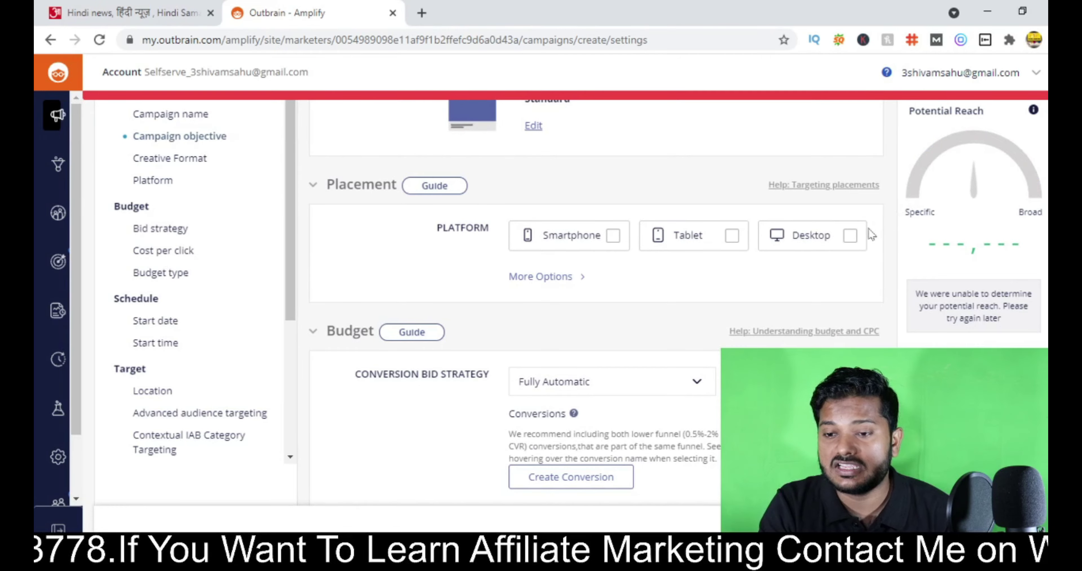
pyautogui.click(851, 236)
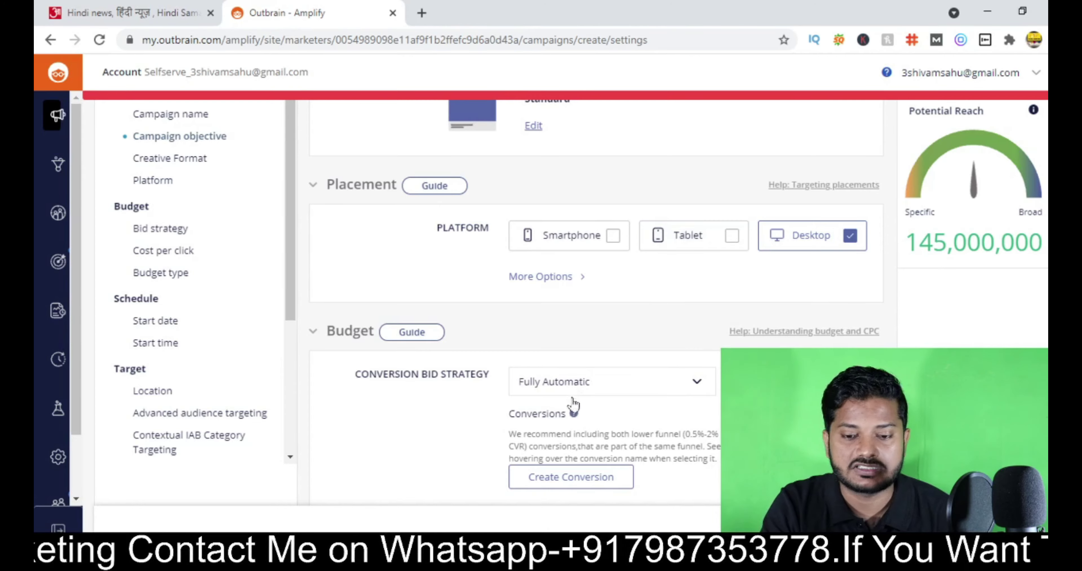
# Set the conversion bid strategy in the campaign budget to Fully Automatic.
pyautogui.scroll(-1, 567, 402)
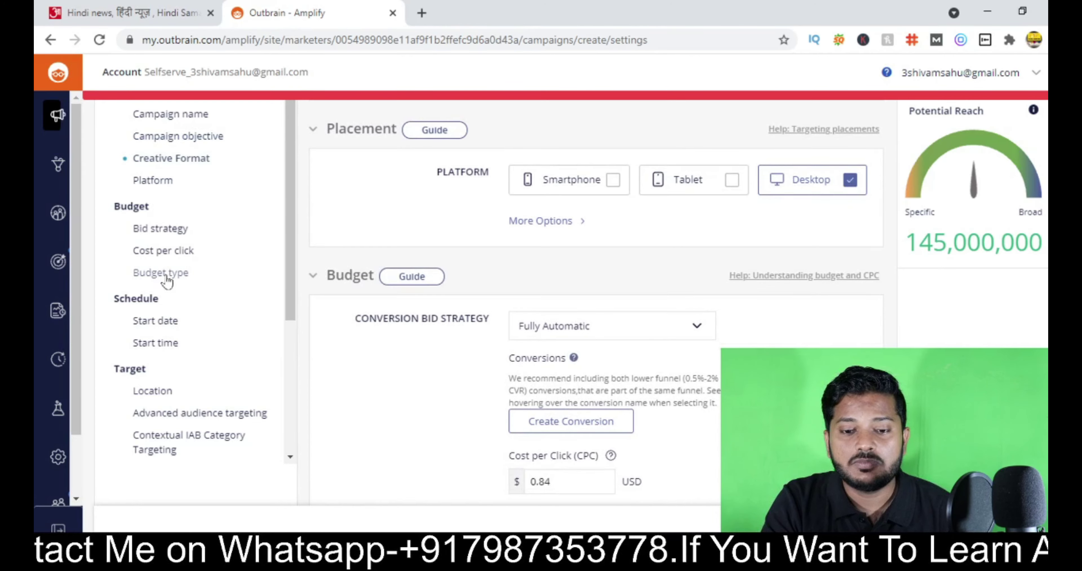
pyautogui.scroll(-1, 495, 345)
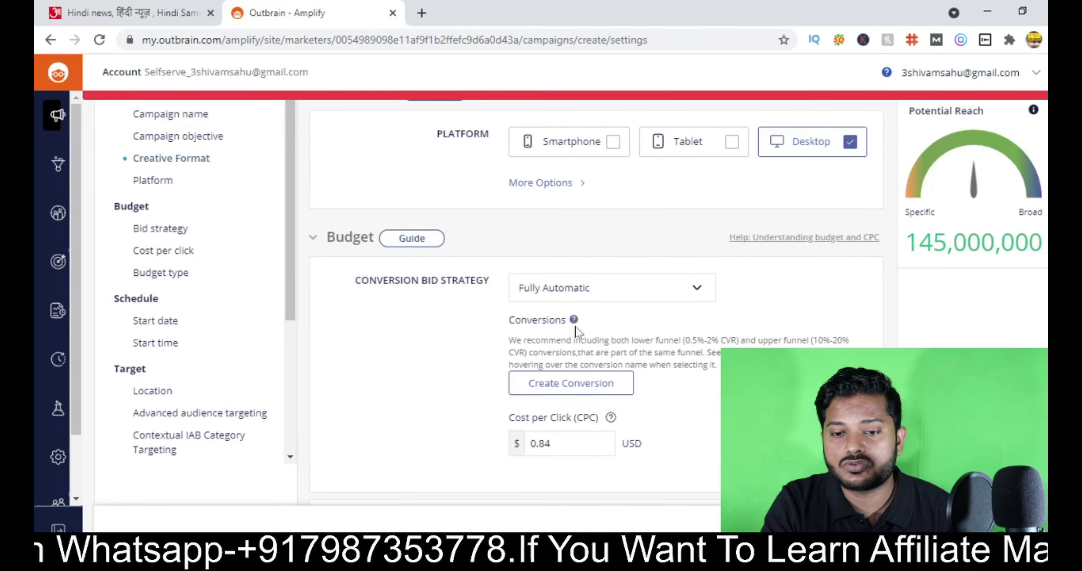
pyautogui.click(620, 298)
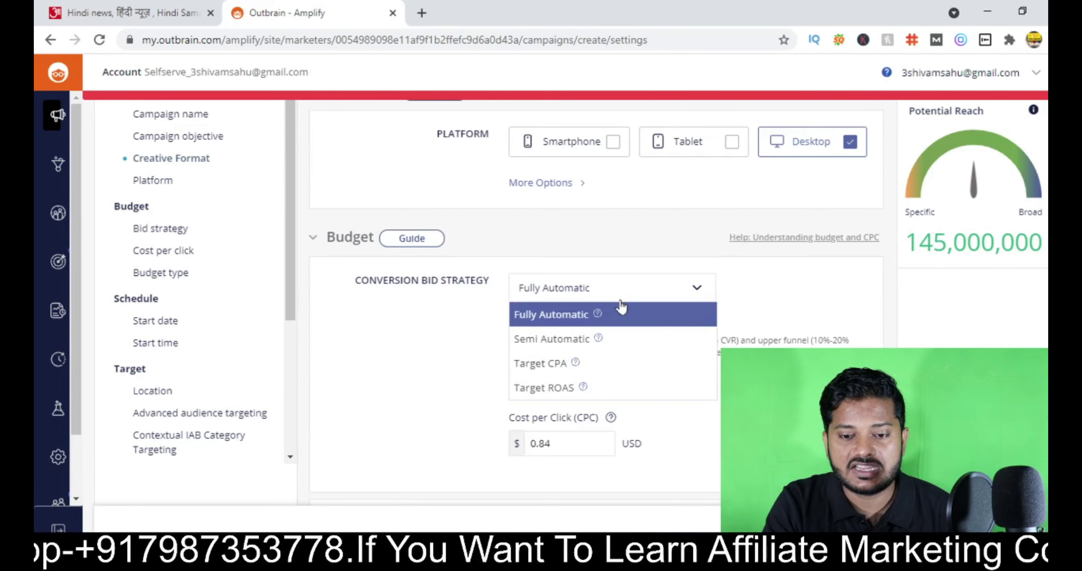
pyautogui.click(619, 310)
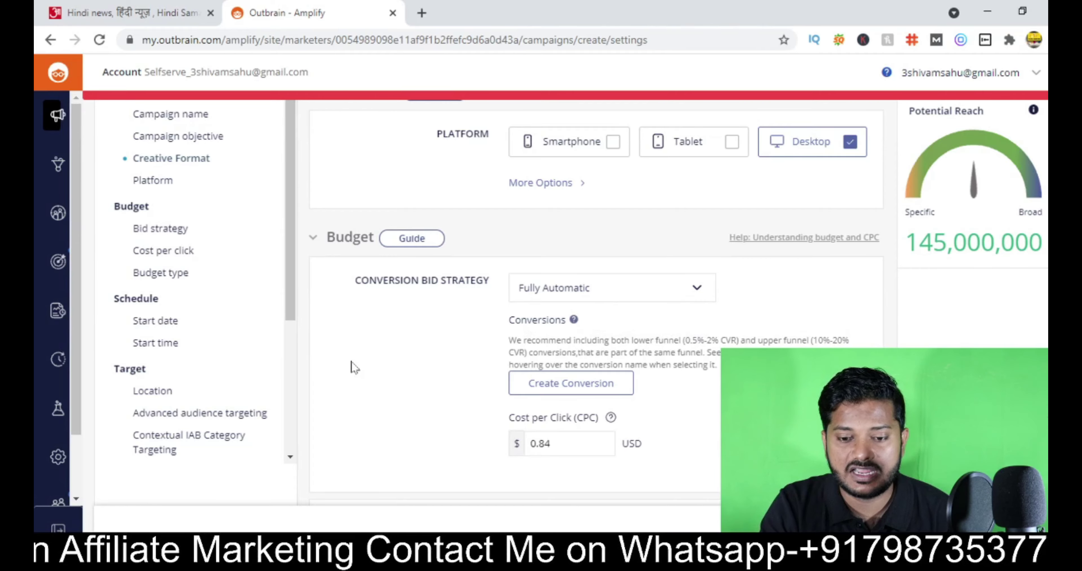
# Set the campaign's cost per click (CPC) to 0.20 USD.
pyautogui.scroll(-1, 353, 367)
pyautogui.scroll(-1, 353, 367)
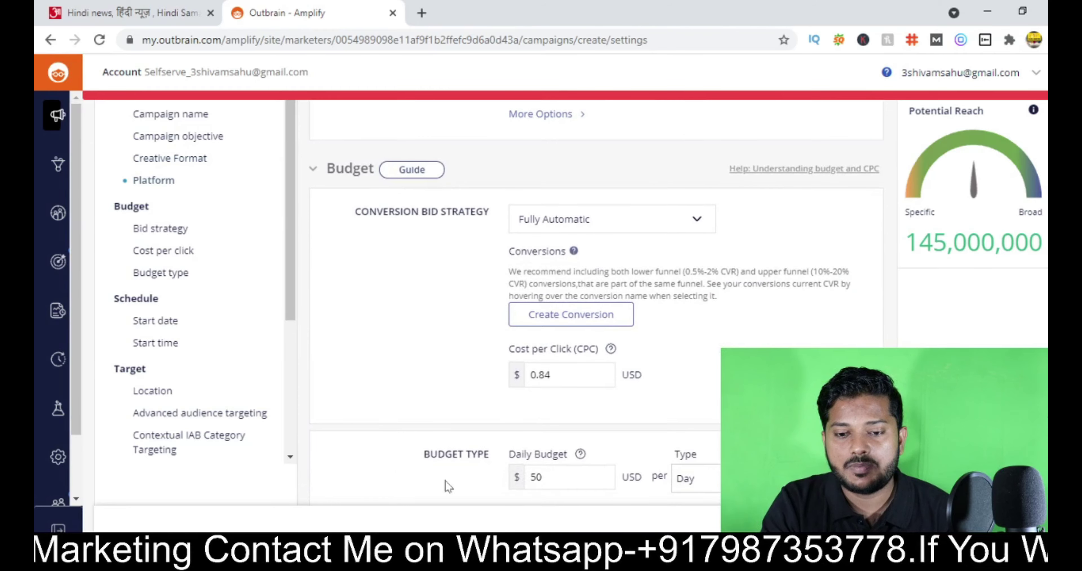
pyautogui.click(567, 375)
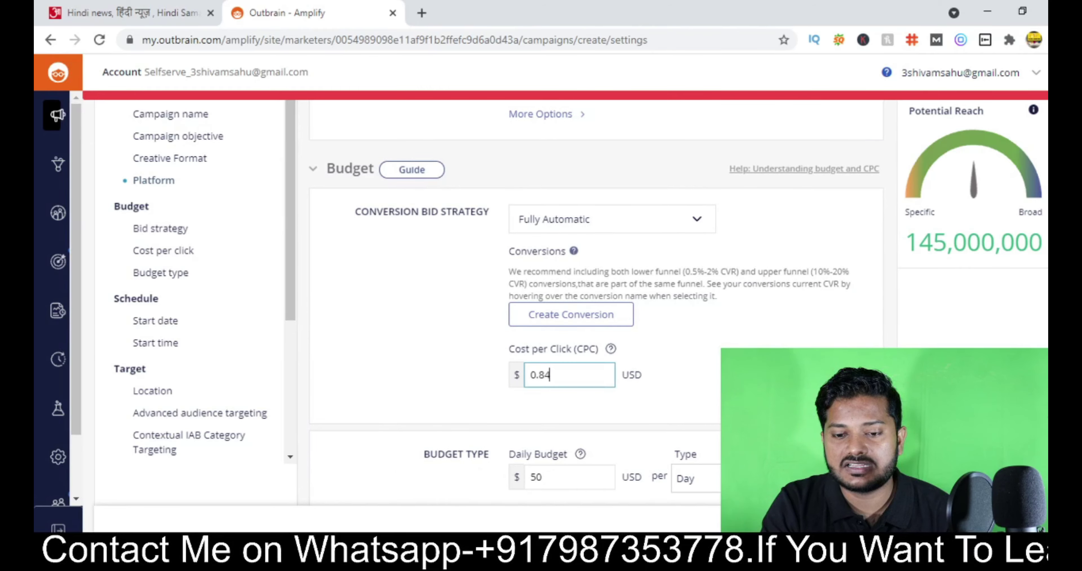
pyautogui.press('BackSpace')
pyautogui.press('BackSpace')
pyautogui.press('BackSpace')
pyautogui.press('BackSpace')
pyautogui.write('0.20')
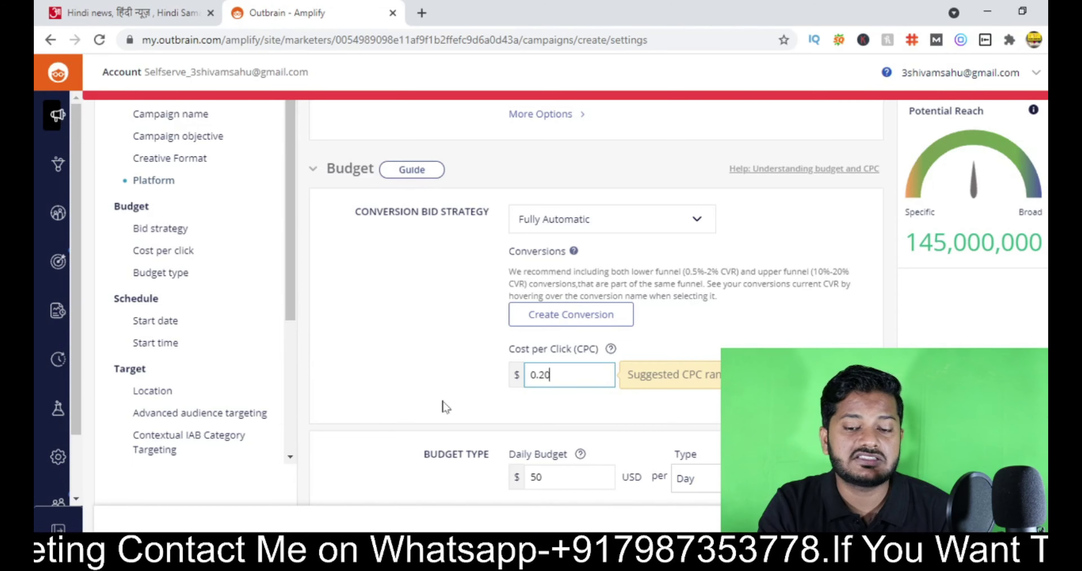
# Set the campaign's daily budget to 40 USD.
pyautogui.scroll(-2, 444, 406)
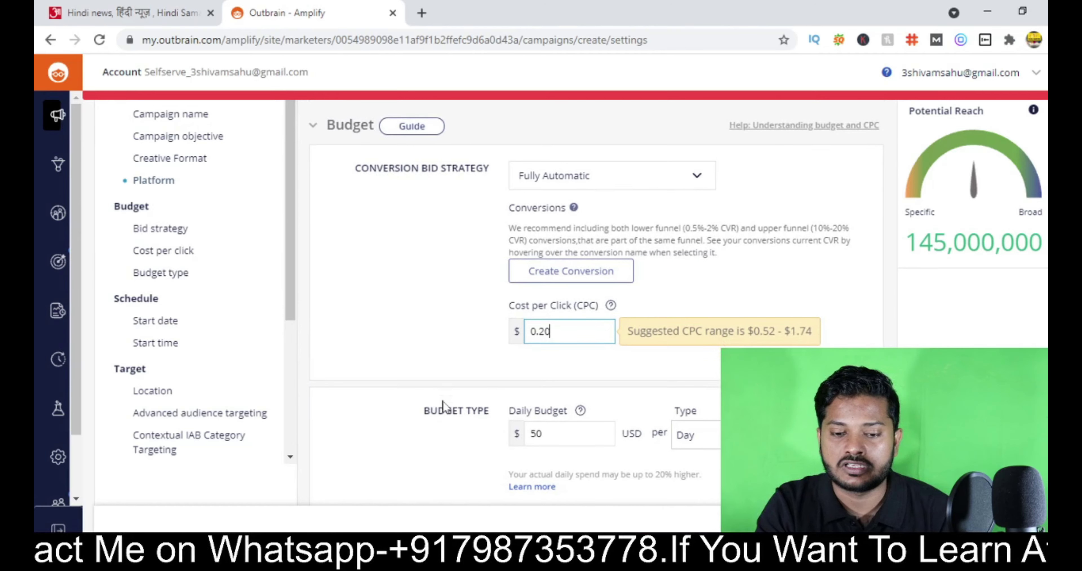
pyautogui.click(546, 390)
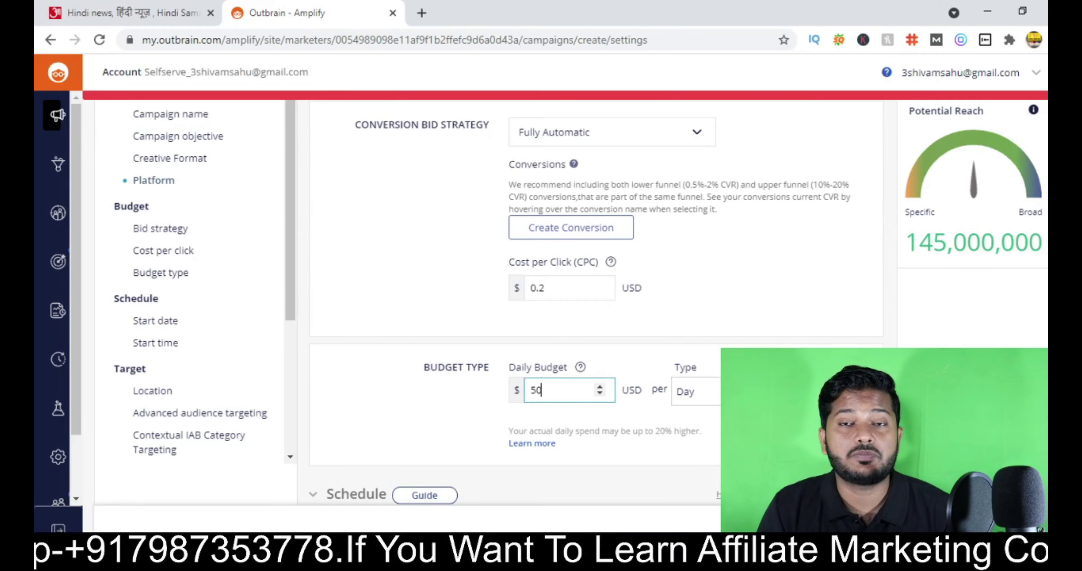
pyautogui.press('BackSpace')
pyautogui.press('BackSpace')
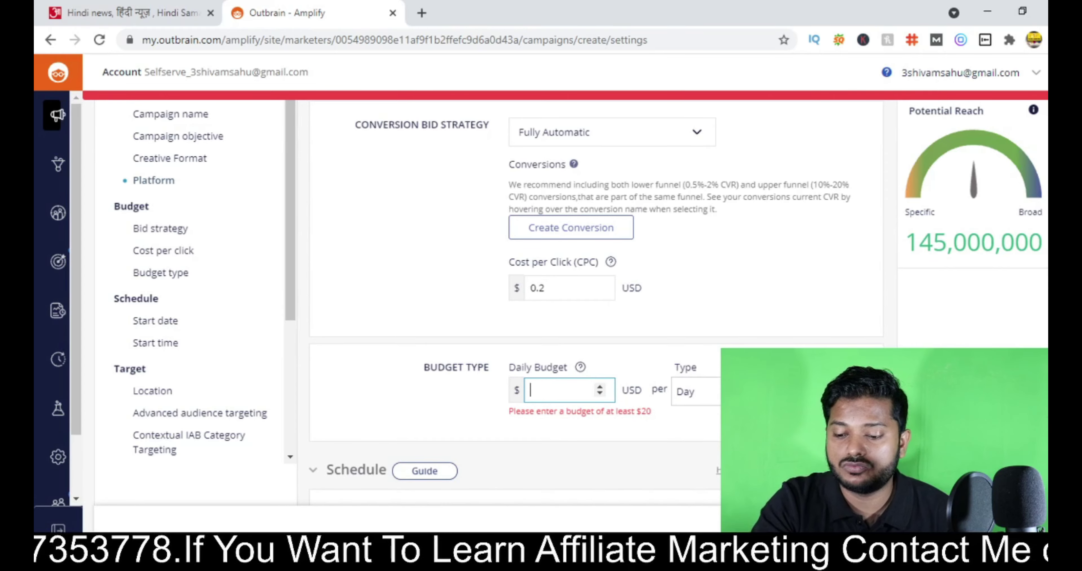
pyautogui.write('40')
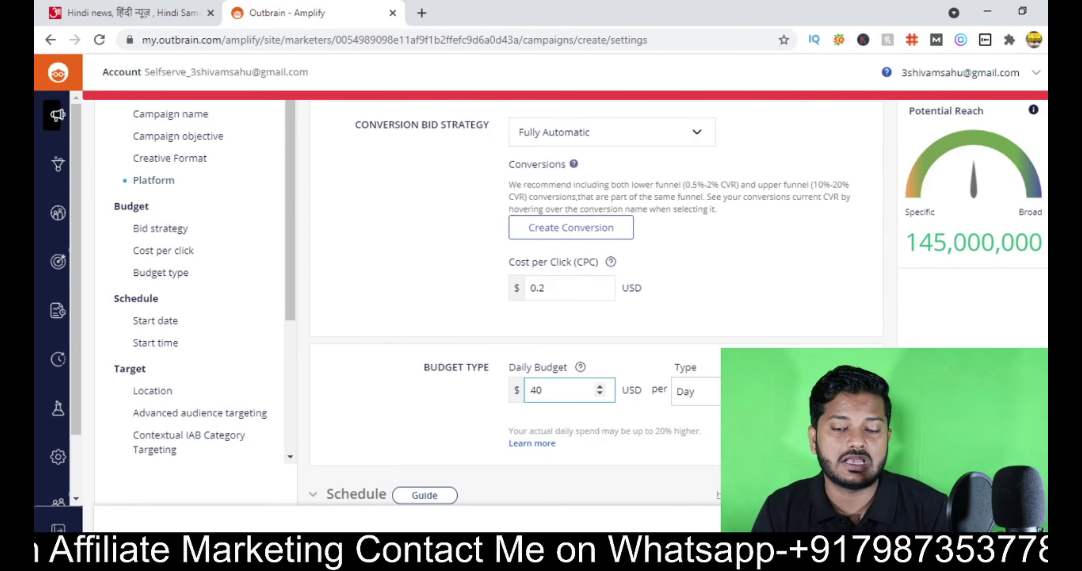
# Add the United States as the campaign's target location.
pyautogui.scroll(-2, 548, 401)
pyautogui.scroll(-1, 549, 401)
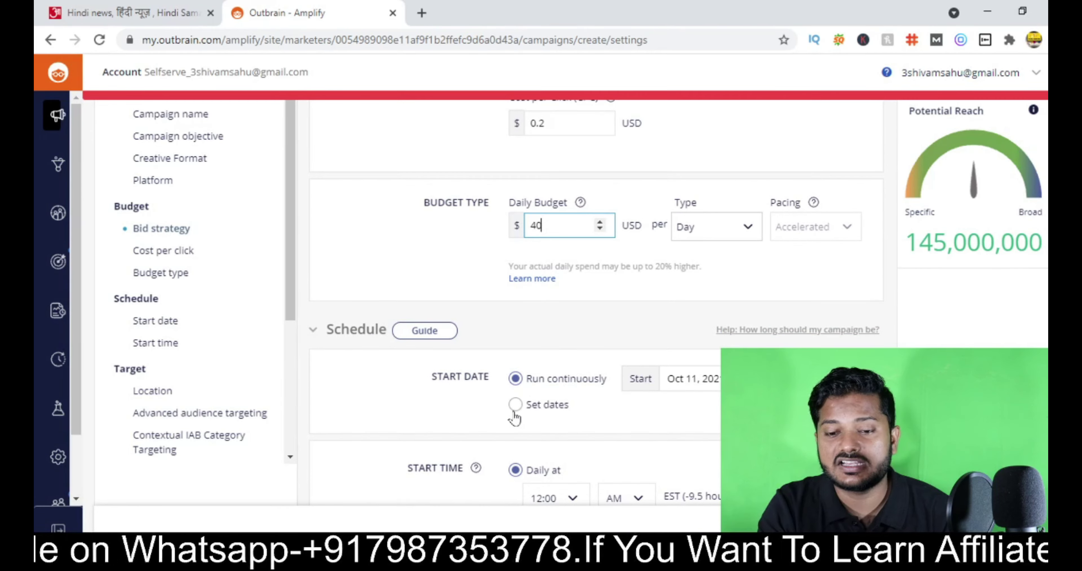
pyautogui.scroll(-1, 515, 418)
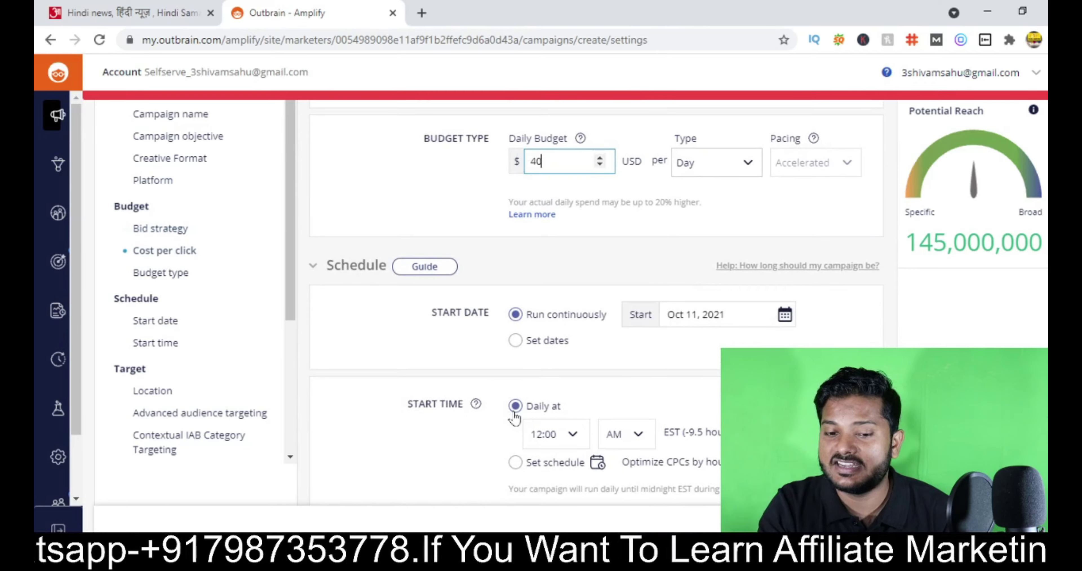
pyautogui.scroll(-1, 515, 418)
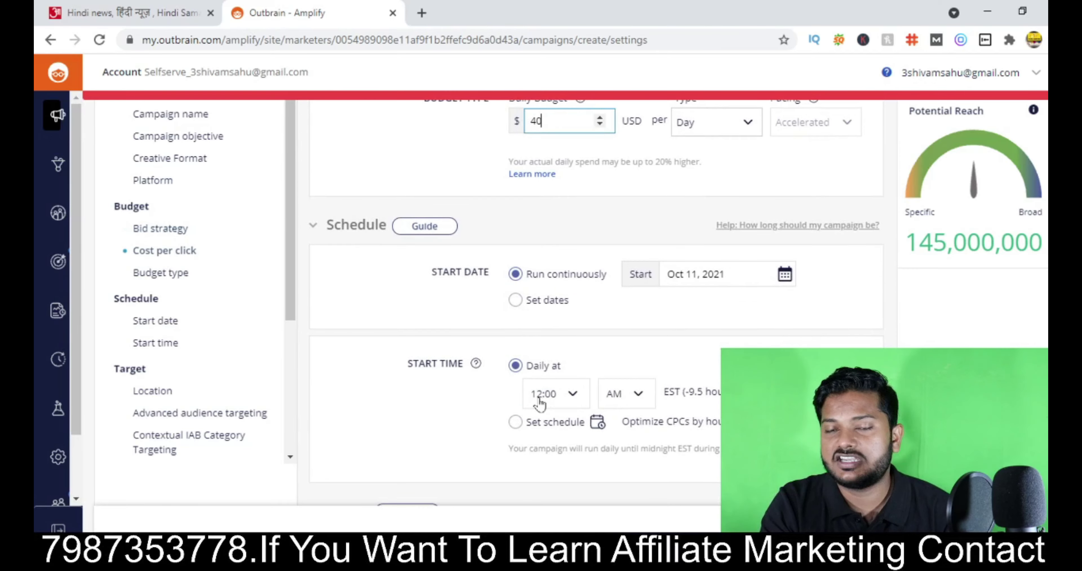
pyautogui.scroll(-1, 541, 399)
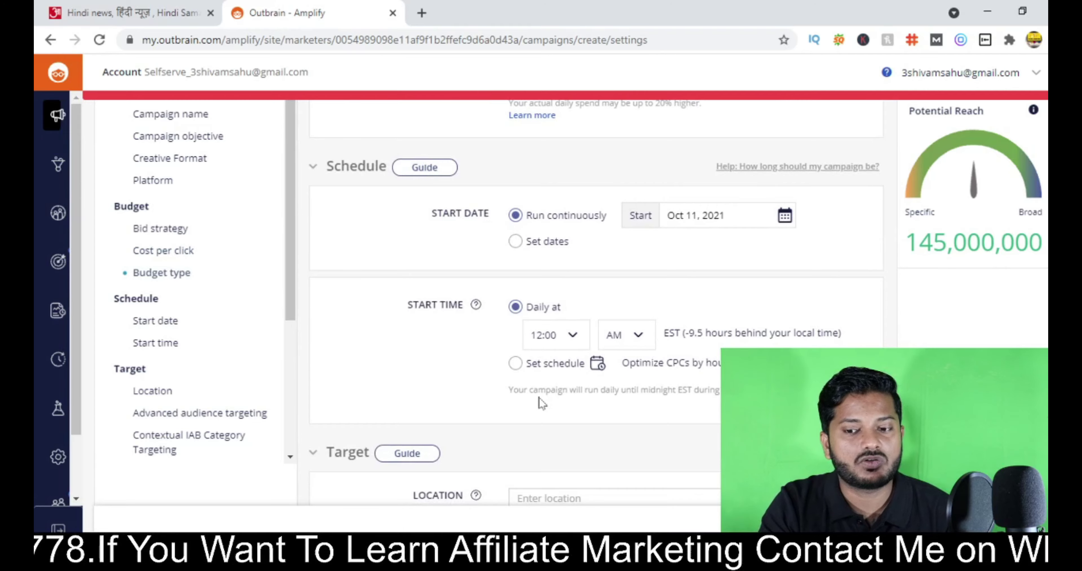
pyautogui.scroll(-1, 539, 397)
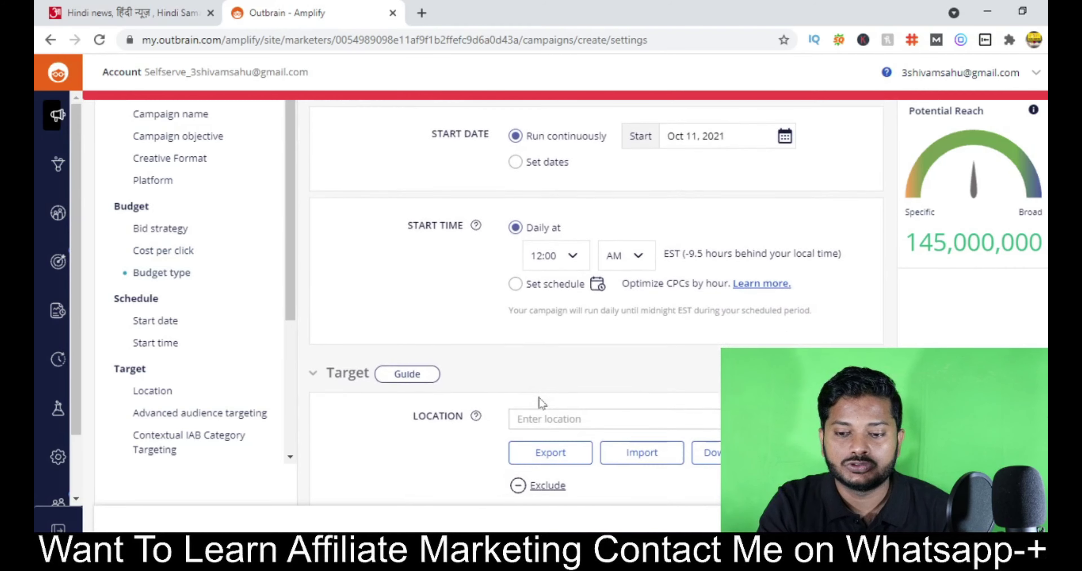
pyautogui.scroll(-2, 539, 399)
pyautogui.click(571, 321)
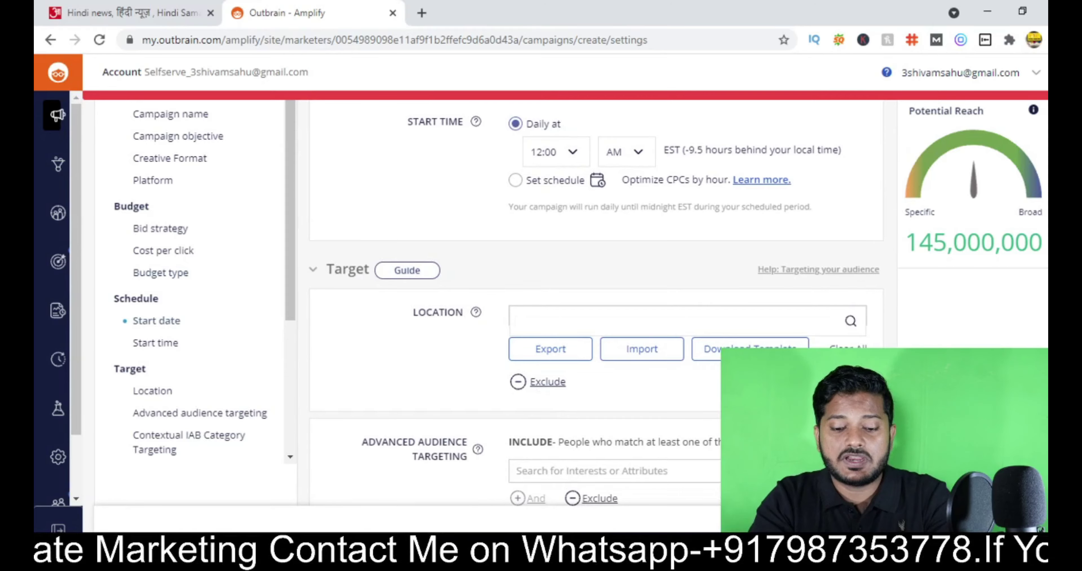
pyautogui.write('u')
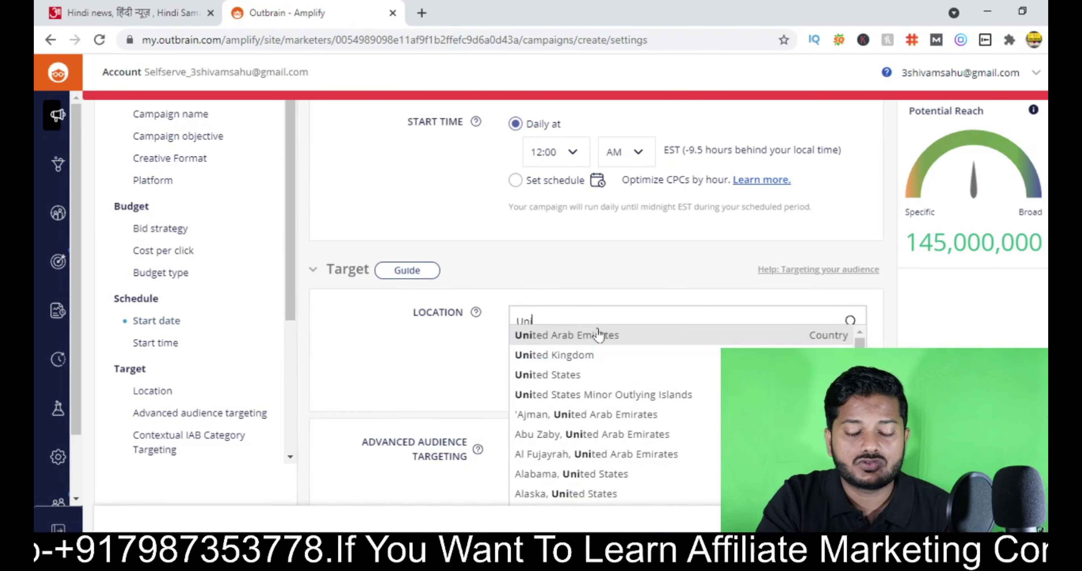
pyautogui.click(571, 380)
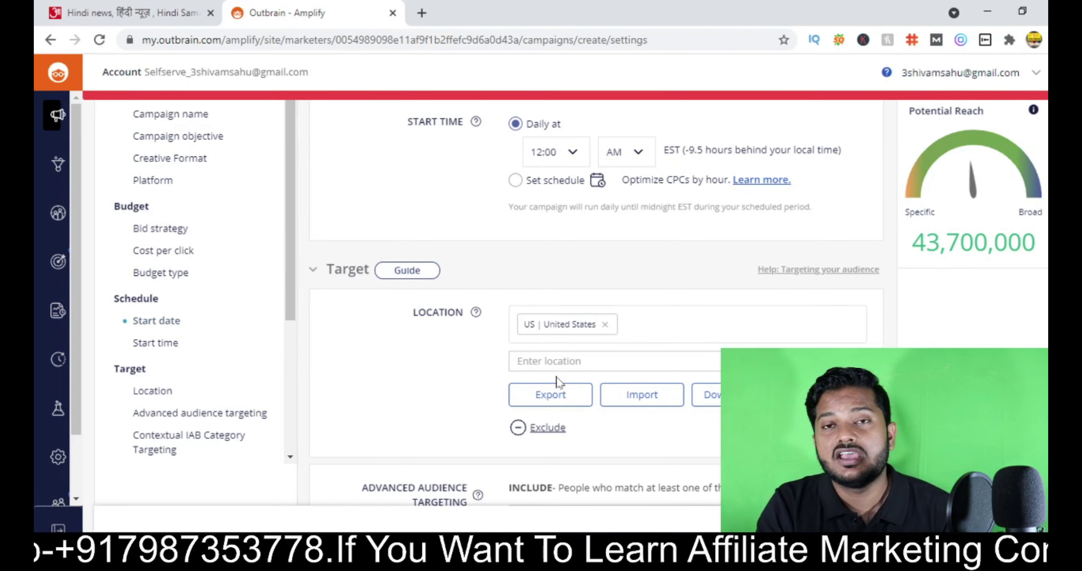
# Include the Fitness interest from the Health group in the advanced audience targeting.
pyautogui.scroll(-2, 557, 380)
pyautogui.scroll(-1, 559, 382)
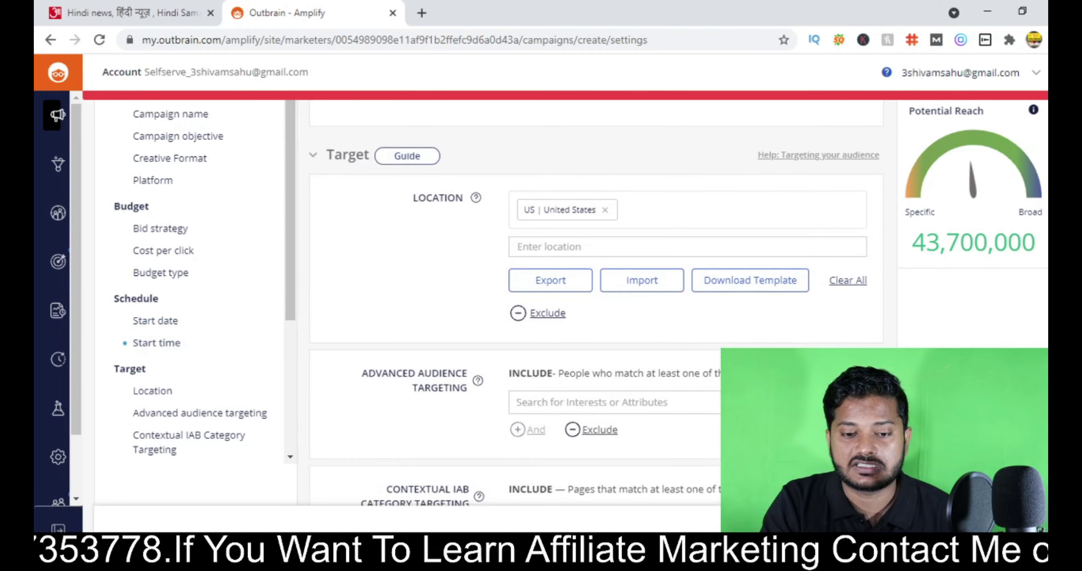
pyautogui.scroll(-3, 547, 394)
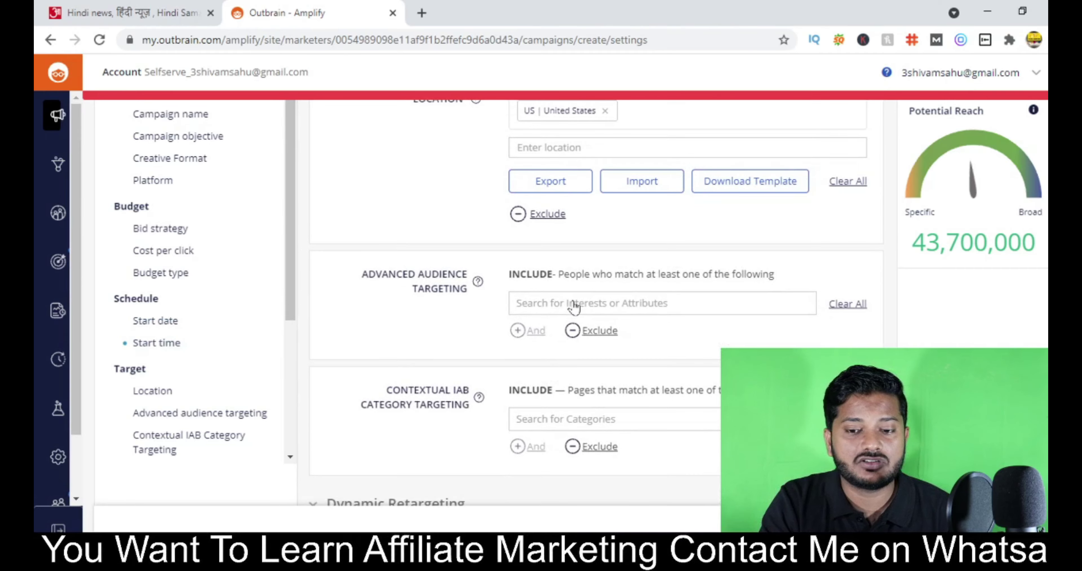
pyautogui.click(571, 303)
pyautogui.scroll(-3, 642, 336)
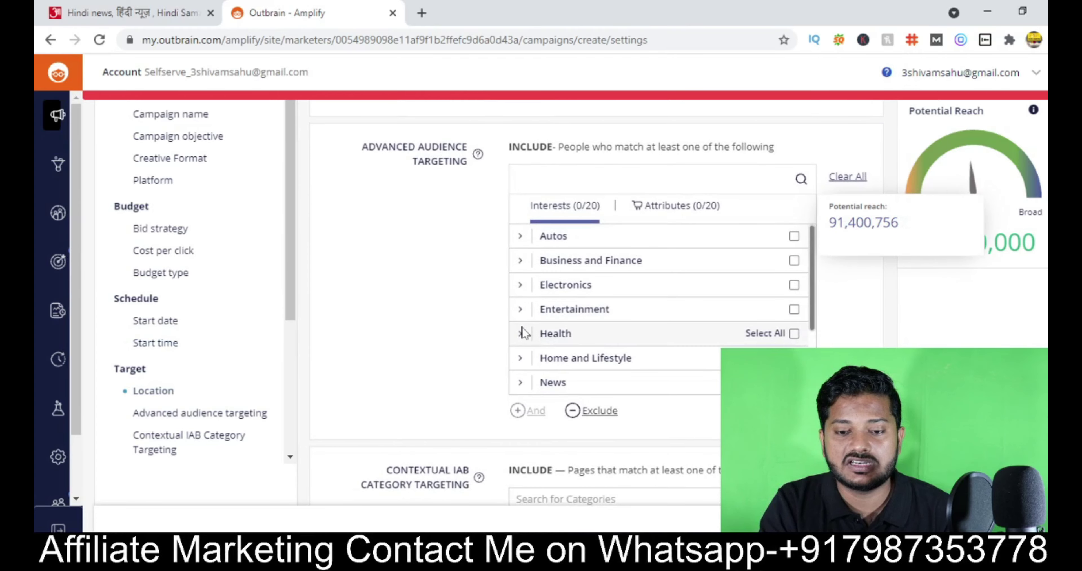
pyautogui.click(521, 336)
pyautogui.scroll(-3, 519, 342)
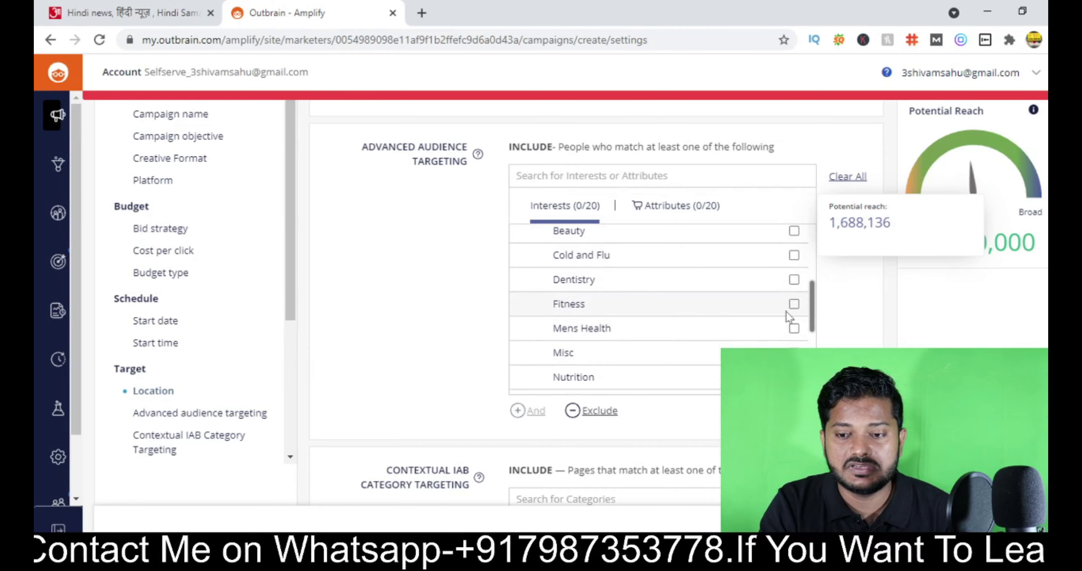
pyautogui.click(794, 306)
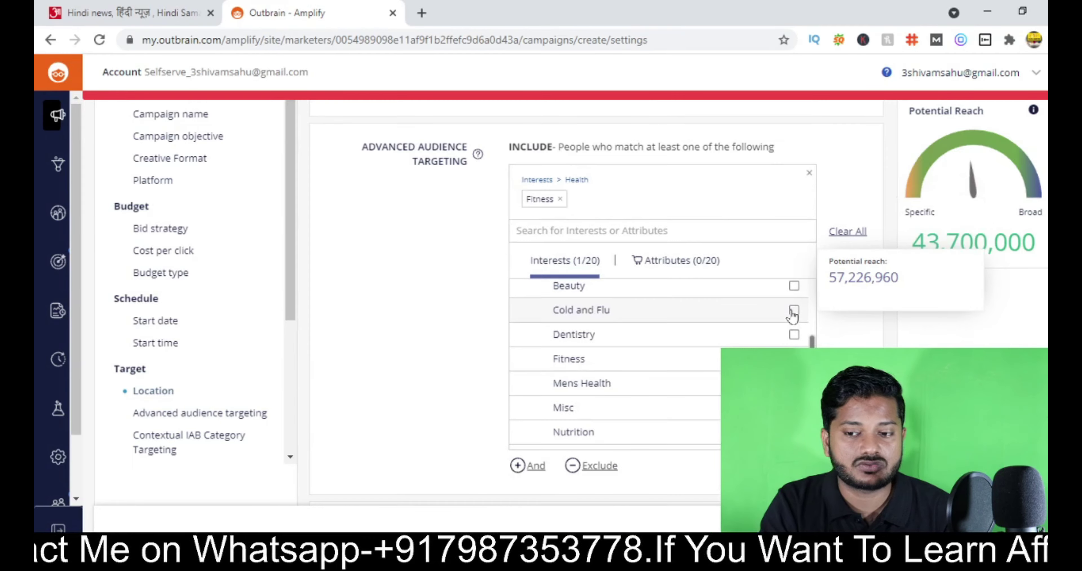
pyautogui.click(386, 337)
pyautogui.click(541, 349)
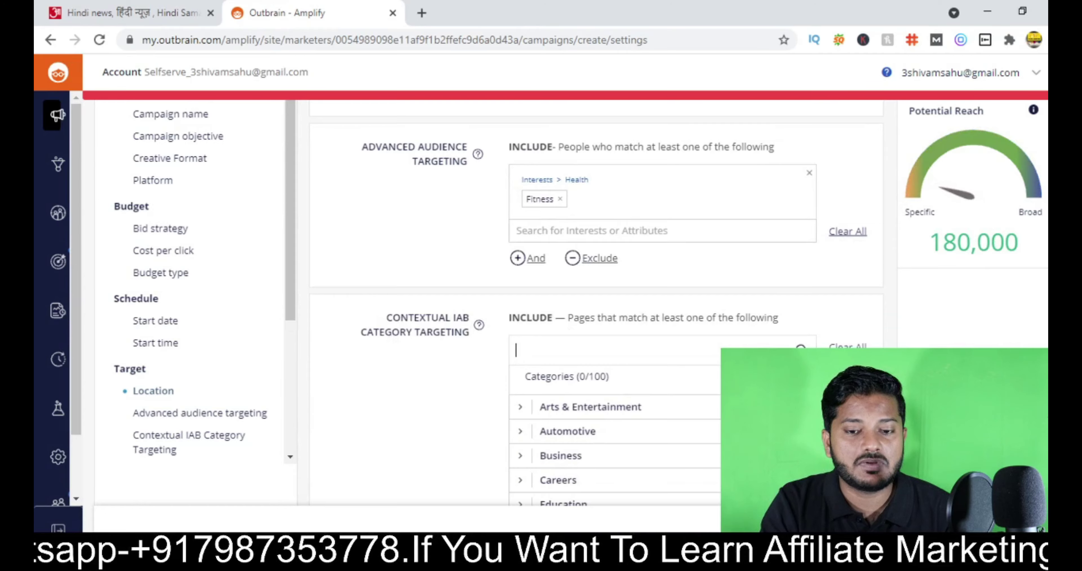
pyautogui.scroll(-2, 429, 378)
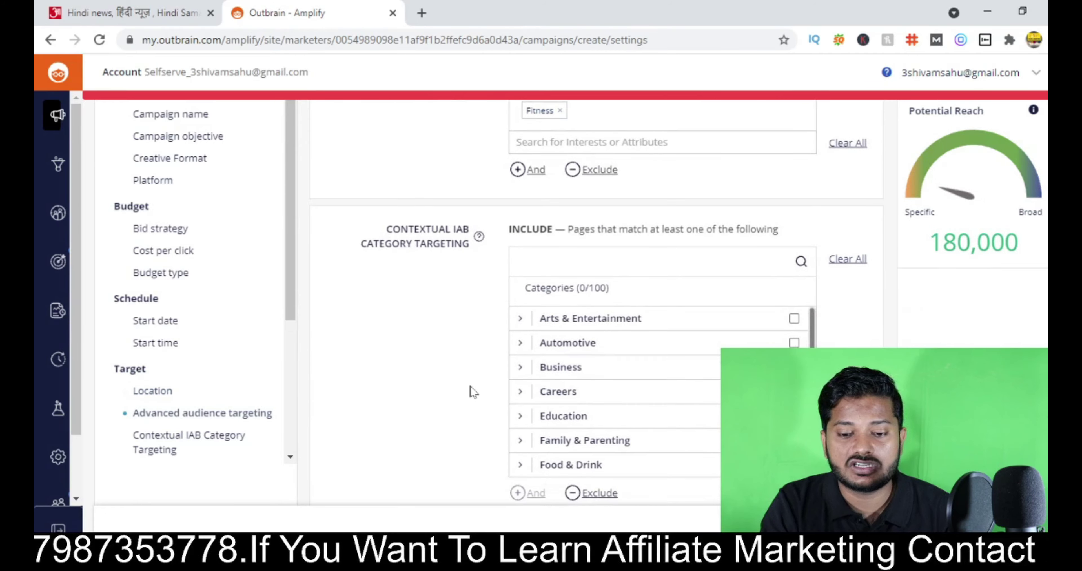
pyautogui.scroll(-1, 561, 429)
pyautogui.scroll(-2, 560, 428)
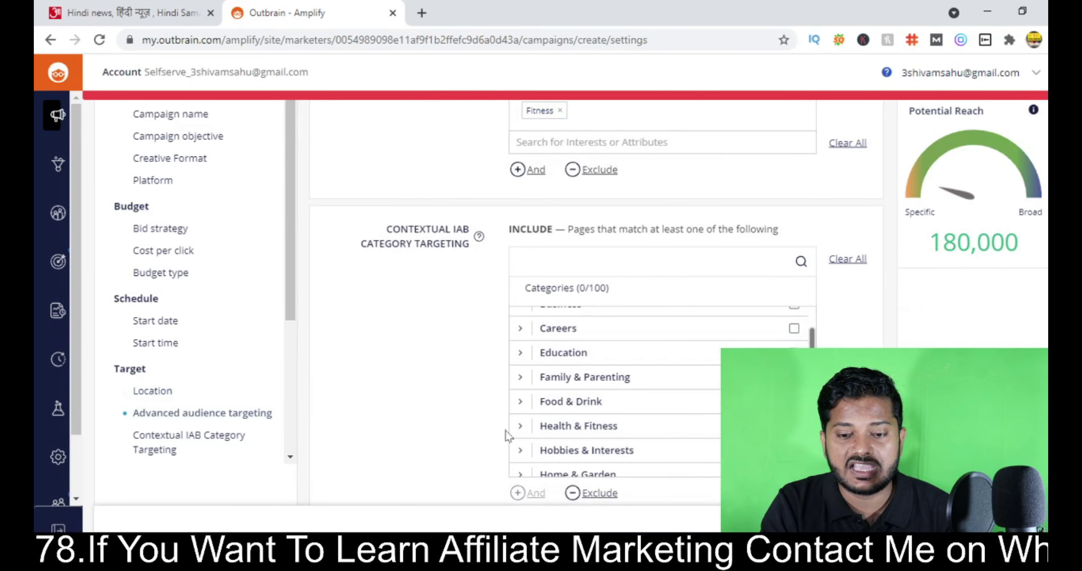
pyautogui.click(519, 432)
pyautogui.scroll(-5, 521, 438)
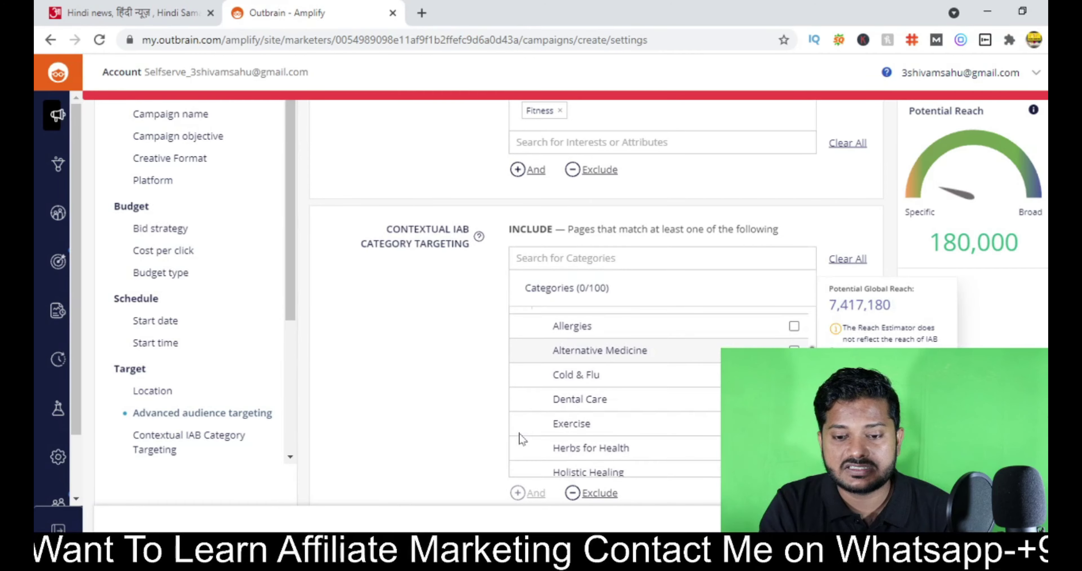
pyautogui.scroll(-1, 520, 438)
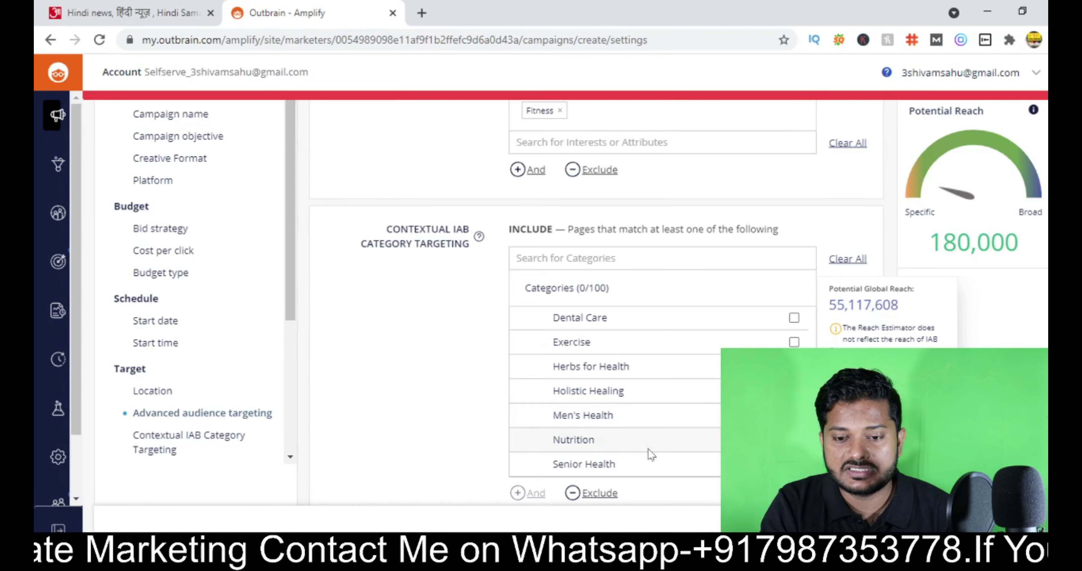
pyautogui.scroll(-2, 650, 454)
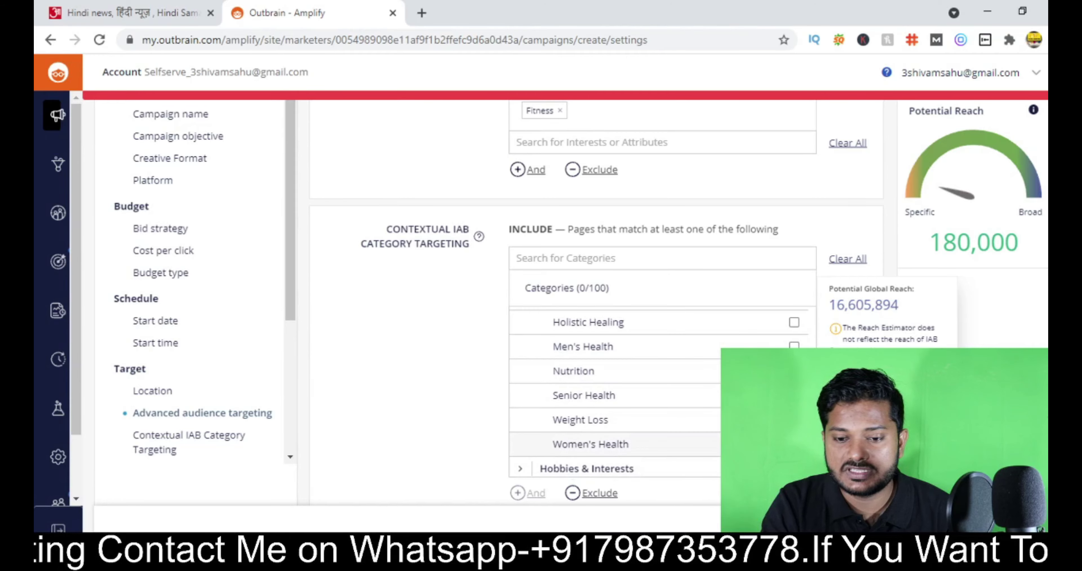
pyautogui.press('Escape')
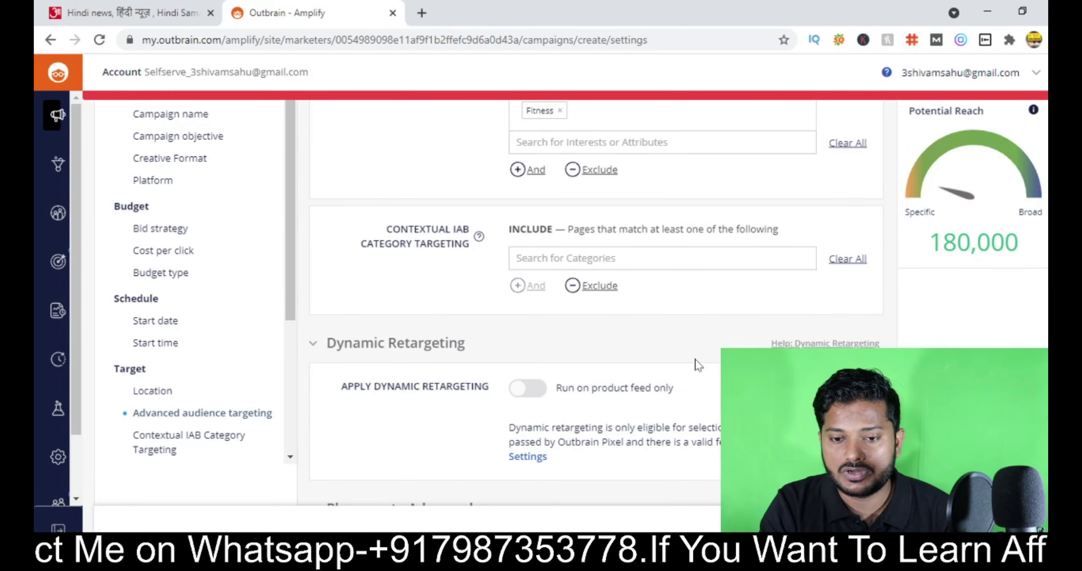
# Include the Women's Health and Weight Loss categories from Health & Fitness in the contextual IAB category targeting.
pyautogui.click(723, 261)
pyautogui.scroll(3, 698, 412)
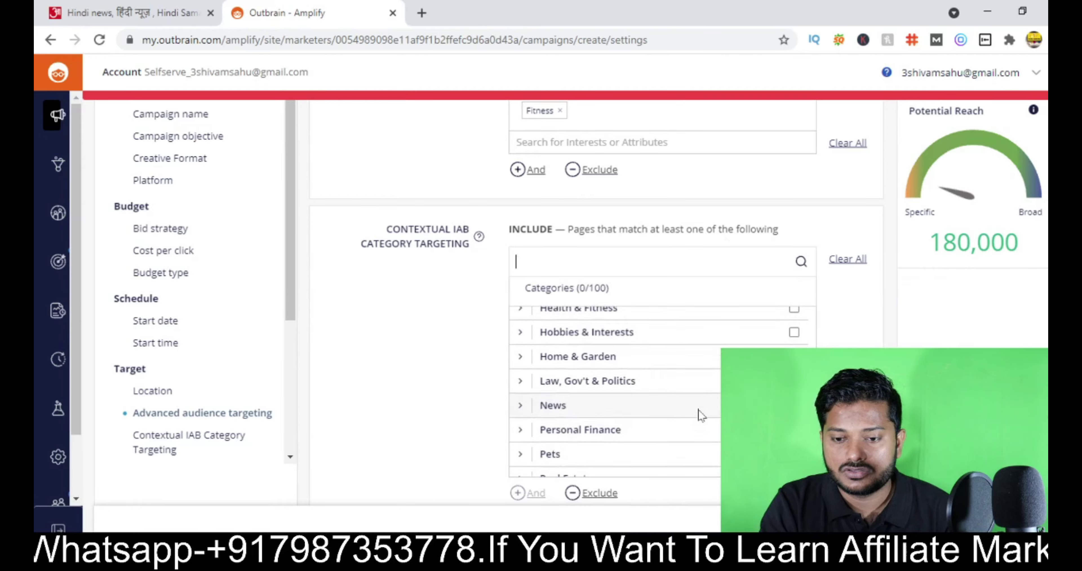
pyautogui.scroll(-3, 699, 412)
pyautogui.scroll(3, 699, 414)
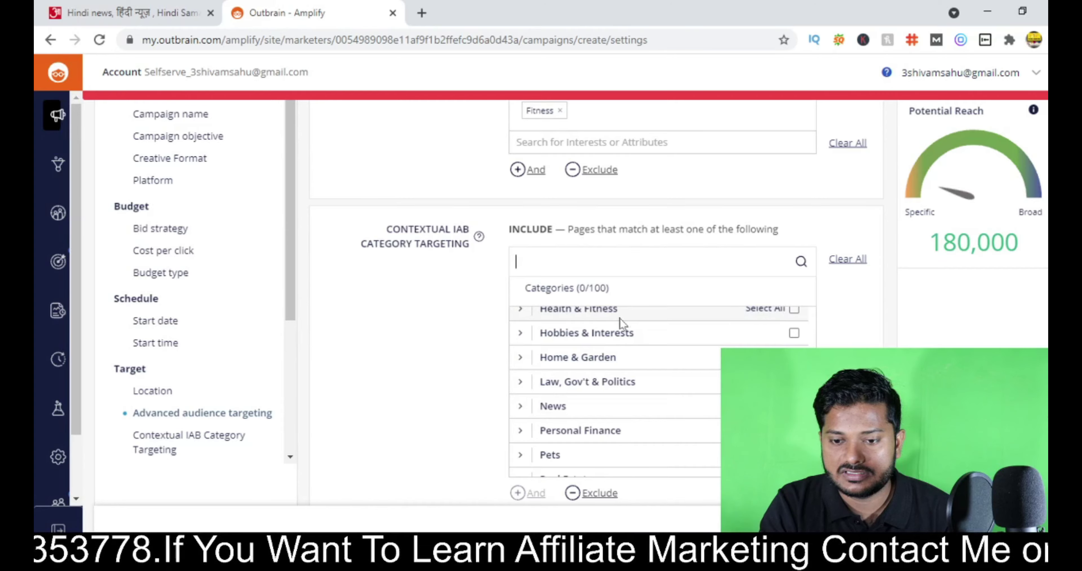
pyautogui.click(633, 320)
pyautogui.scroll(-5, 652, 381)
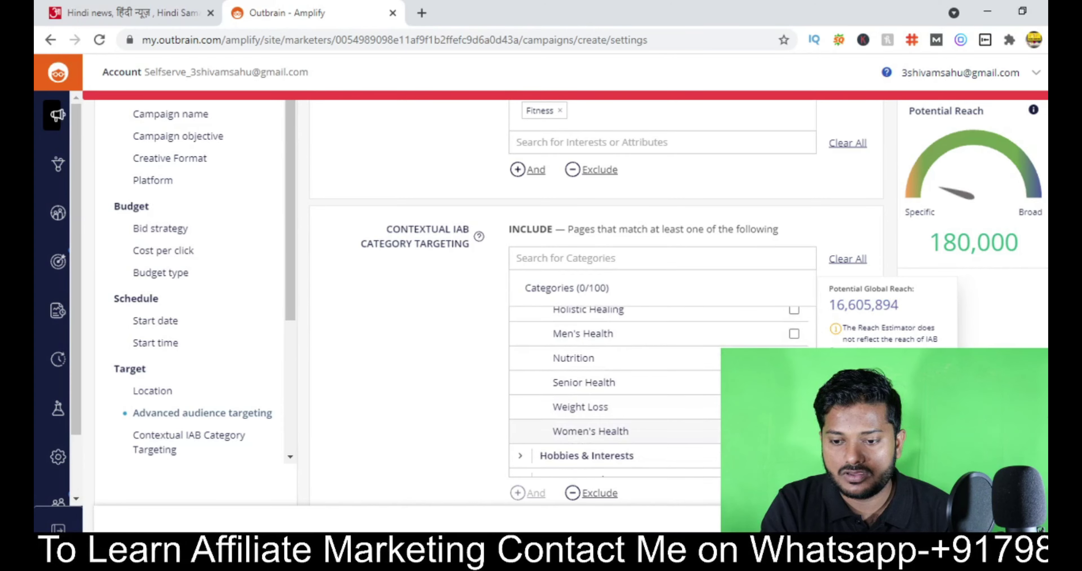
pyautogui.click(794, 432)
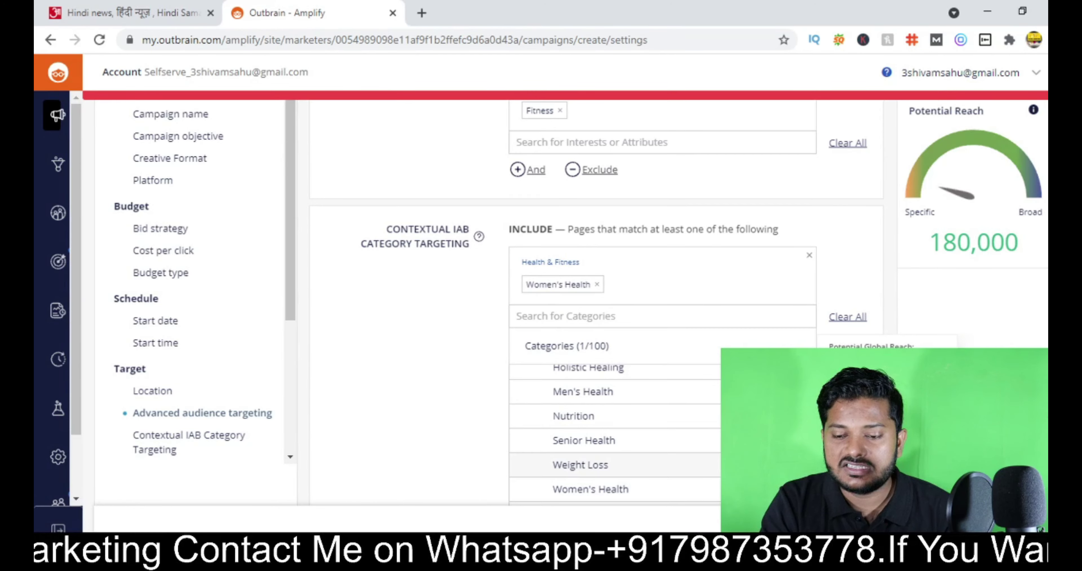
pyautogui.click(789, 465)
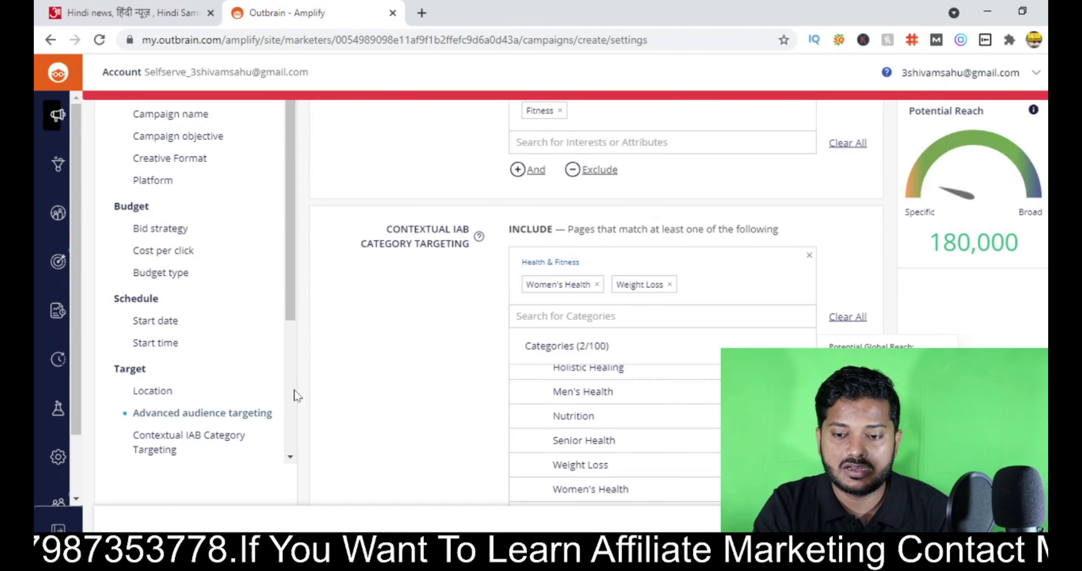
# Review the dynamic retargeting, advanced placement and tracking settings and continue to the campaign's content creation.
pyautogui.scroll(-2, 294, 394)
pyautogui.scroll(-5, 596, 294)
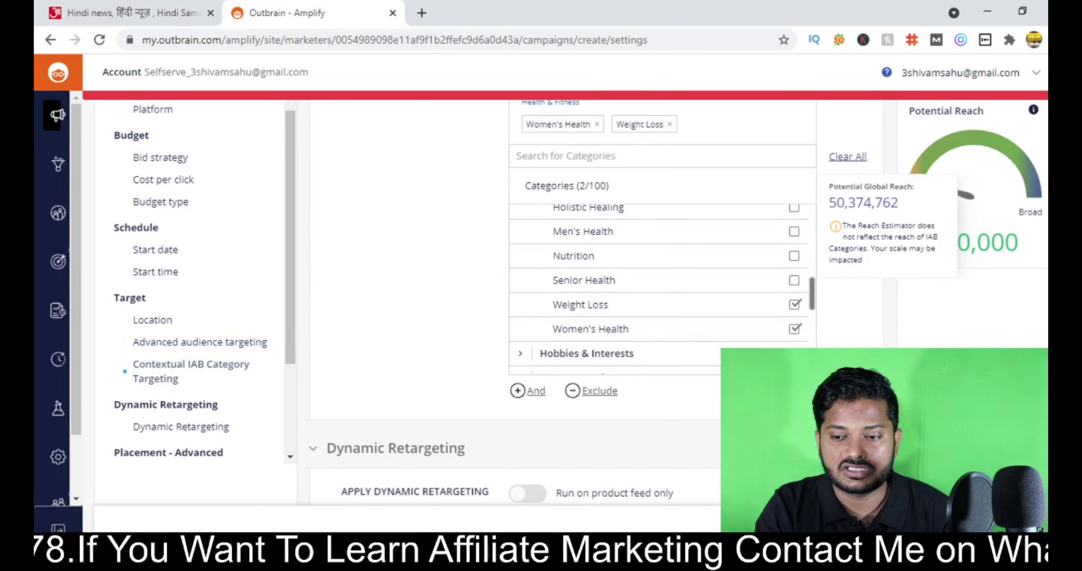
pyautogui.scroll(-1, 637, 298)
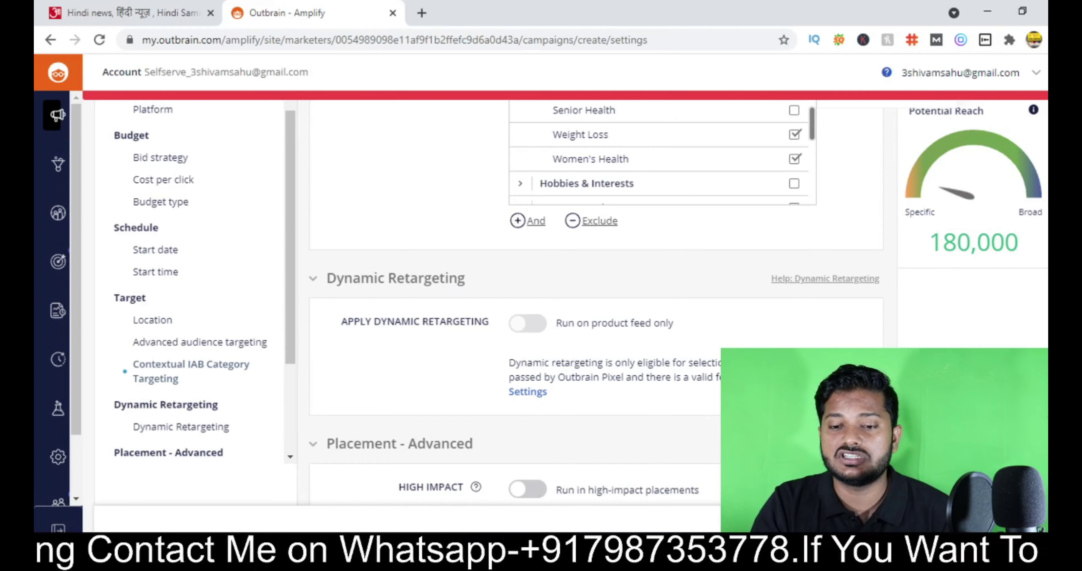
pyautogui.scroll(-2, 374, 447)
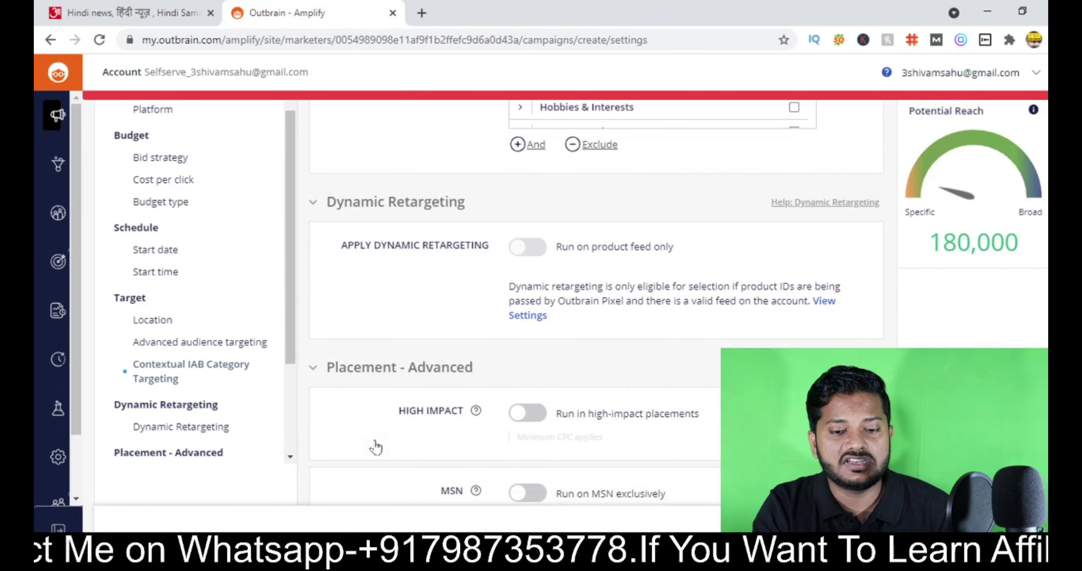
pyautogui.scroll(-1, 377, 445)
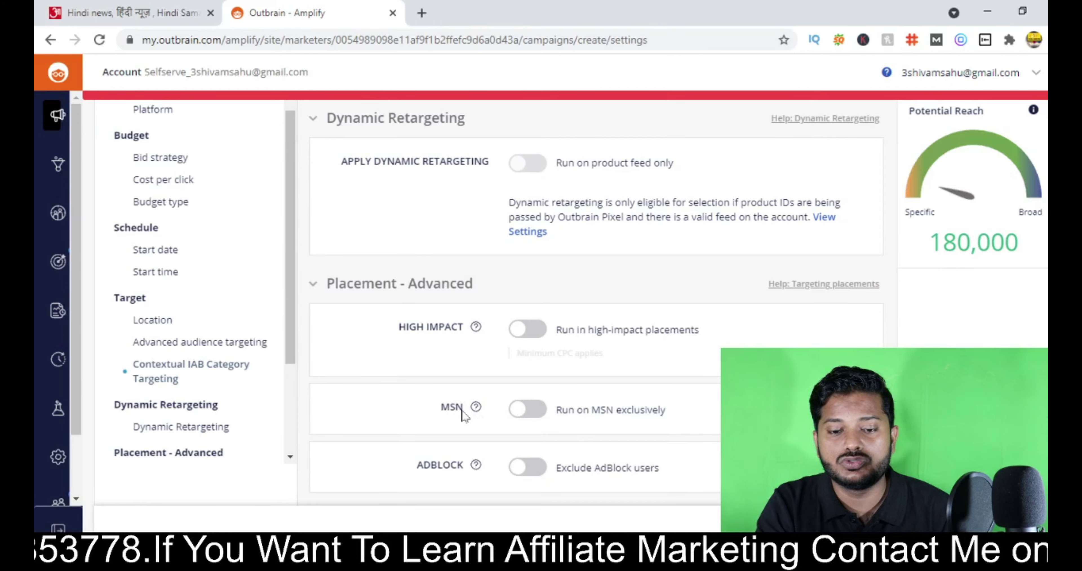
pyautogui.moveTo(478, 409)
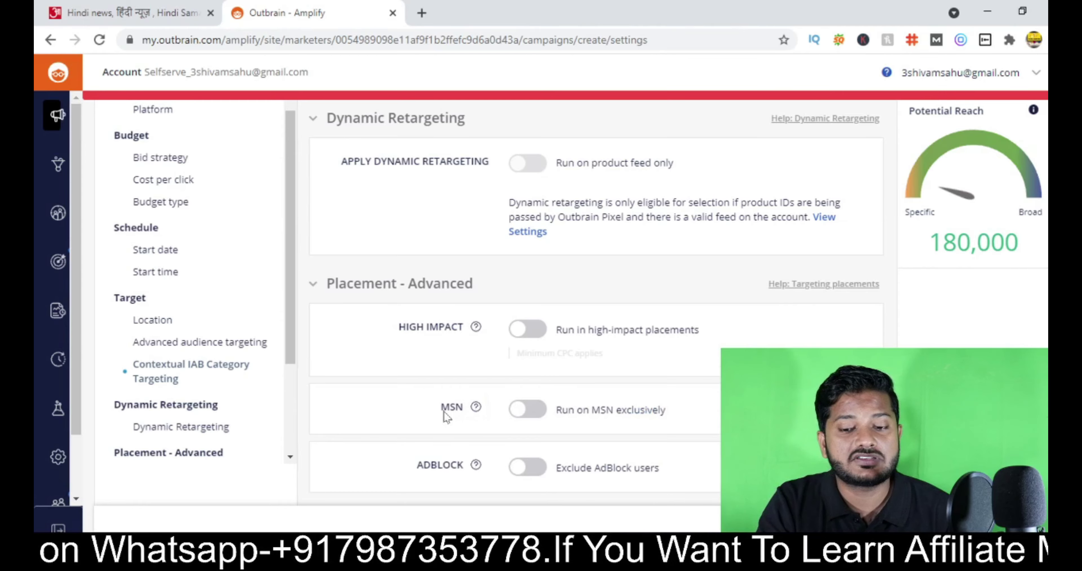
pyautogui.scroll(-5, 444, 414)
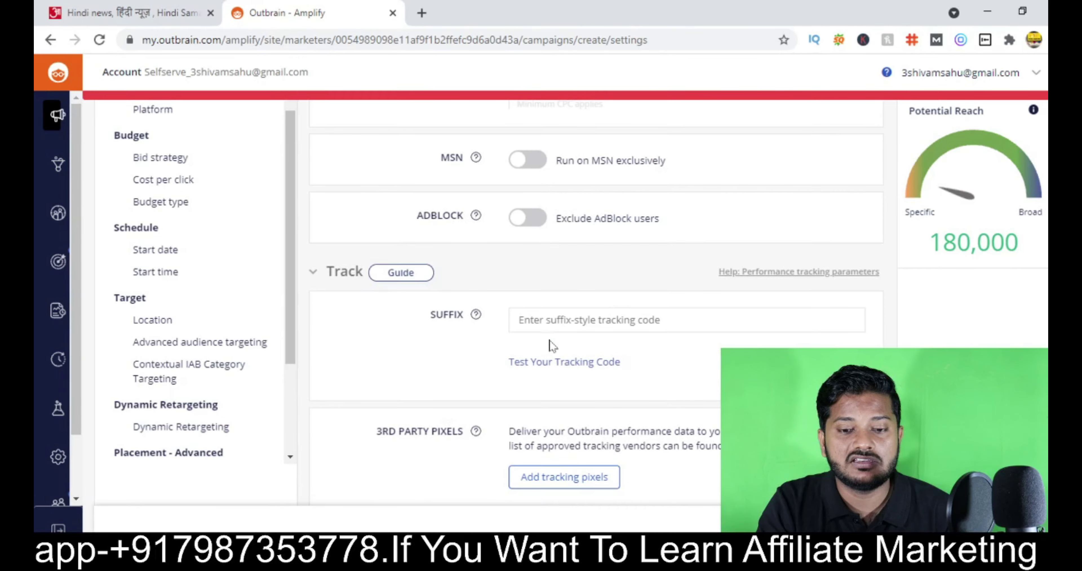
pyautogui.scroll(-1, 561, 385)
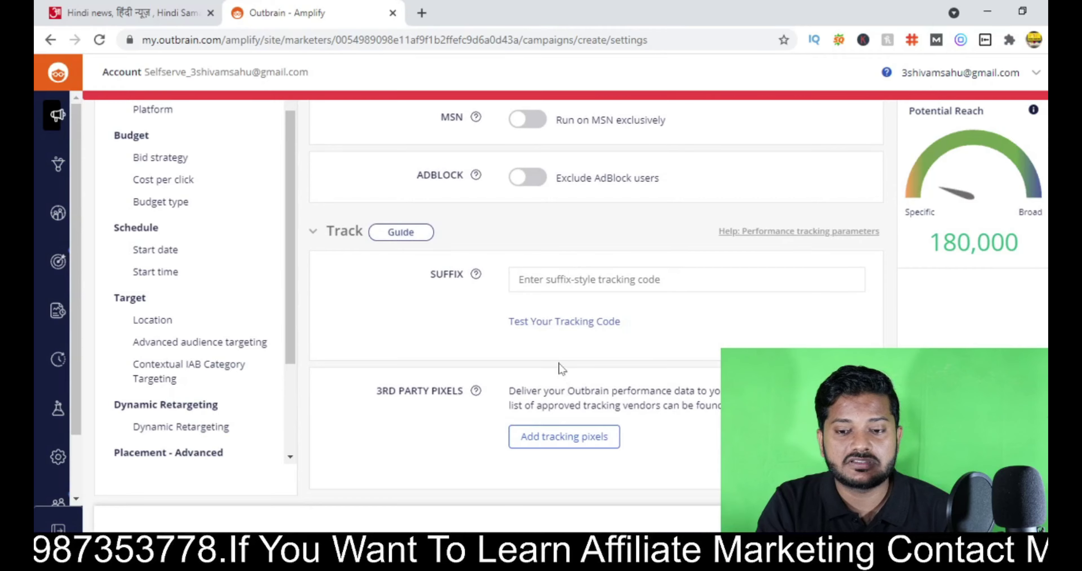
pyautogui.scroll(-1, 474, 488)
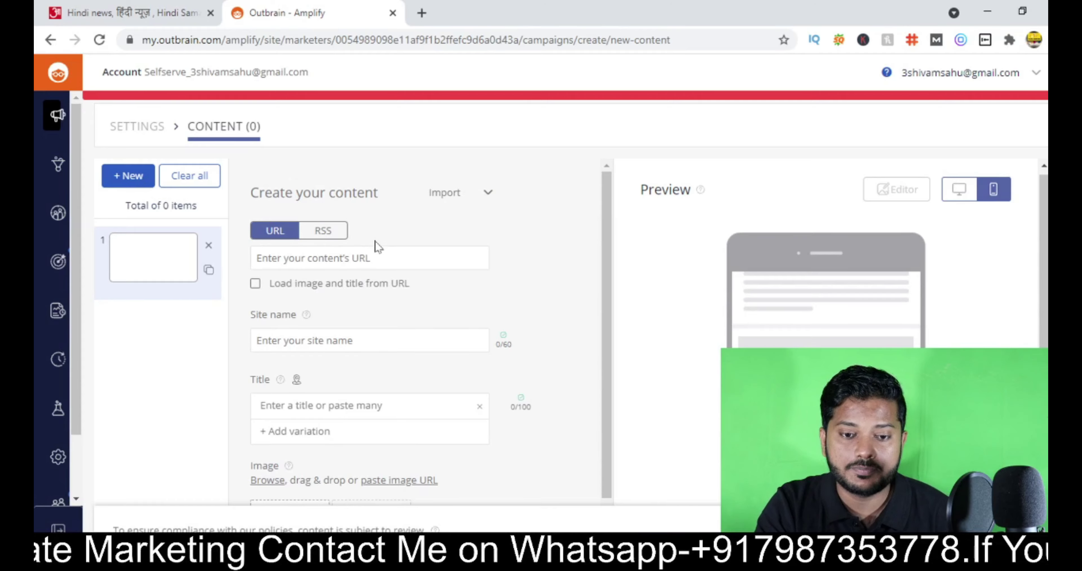
pyautogui.click(370, 257)
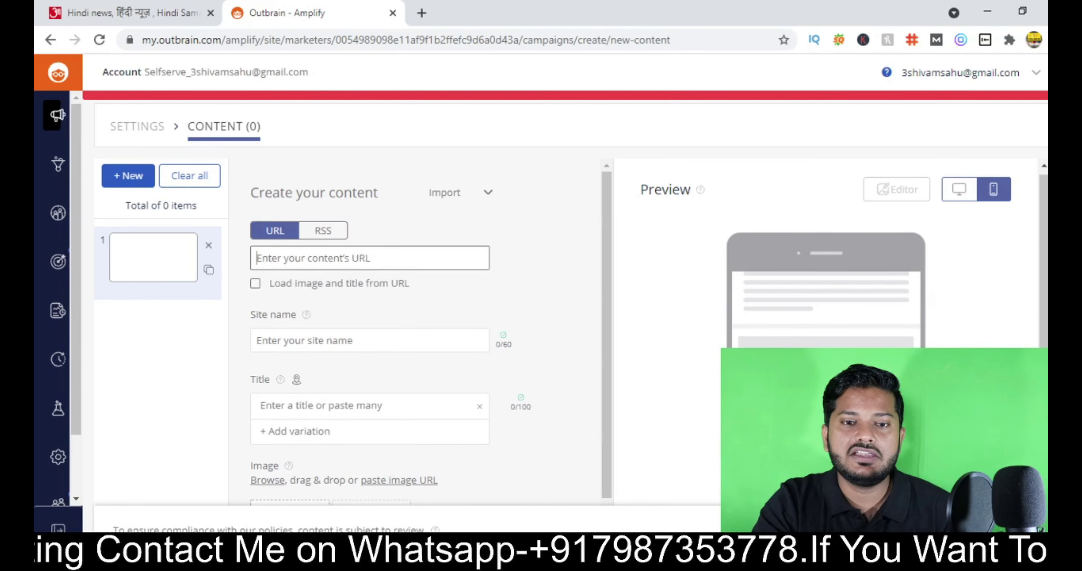
pyautogui.moveTo(389, 562)
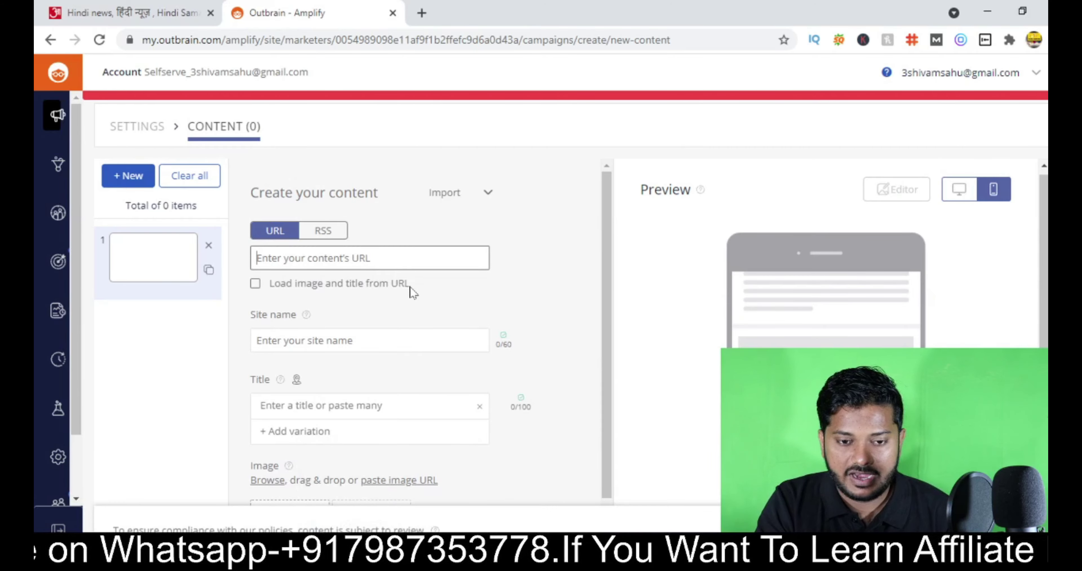
pyautogui.click(422, 13)
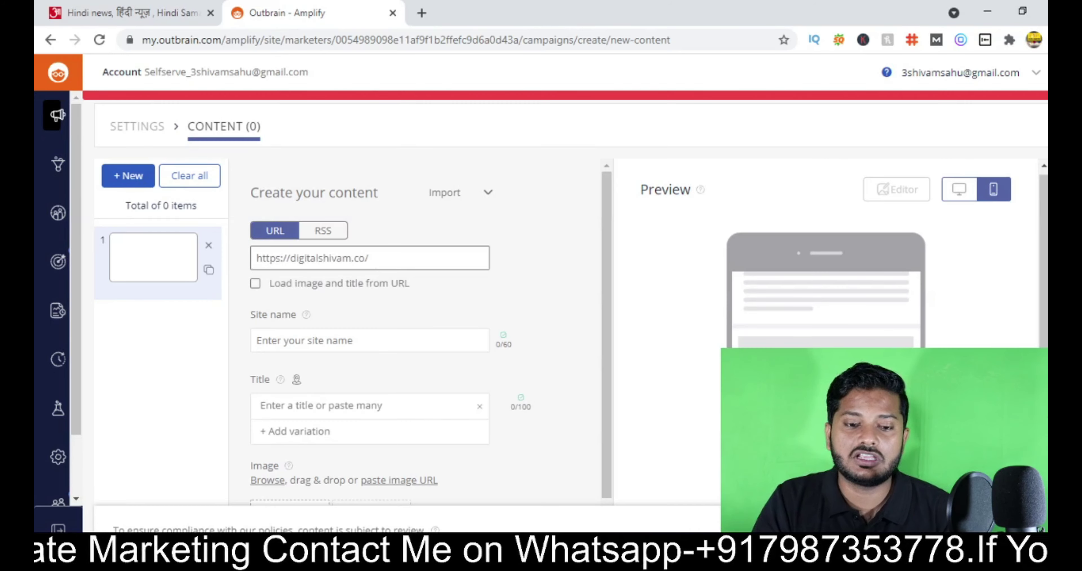
pyautogui.click(256, 289)
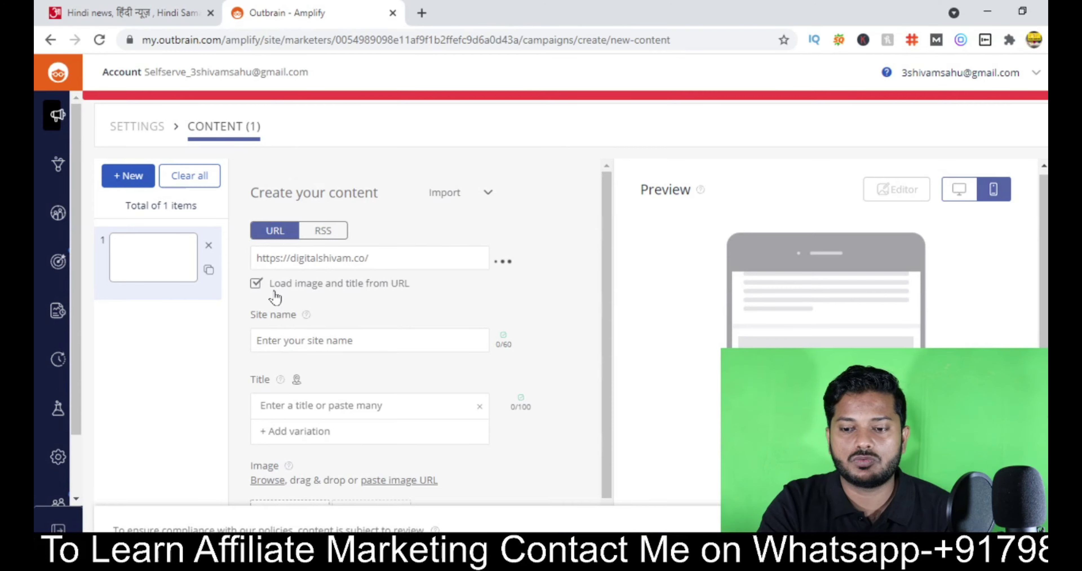
pyautogui.scroll(-2, 466, 321)
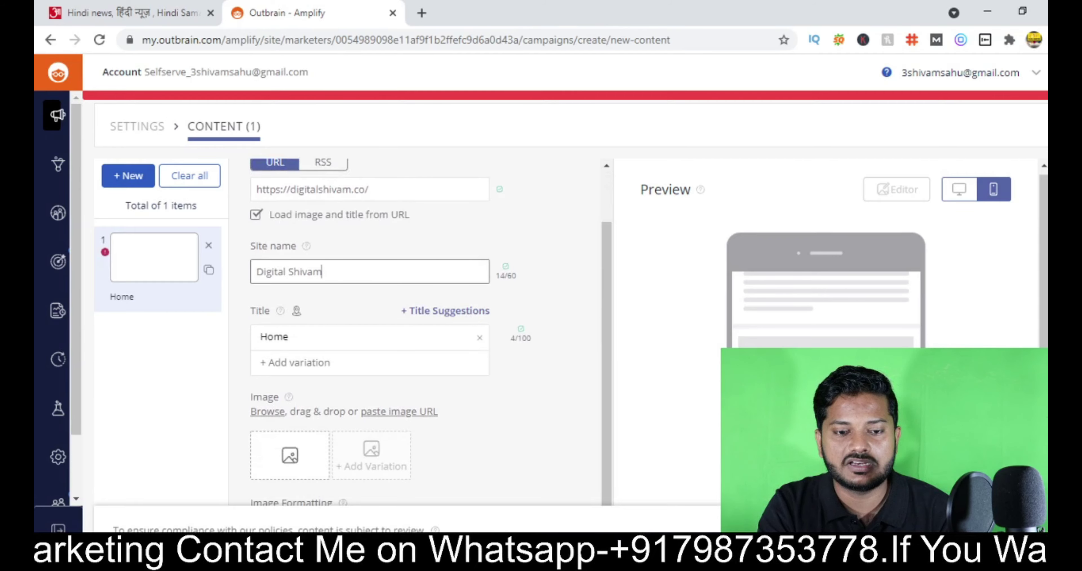
# Replace the content's title with "70% off On This Product" and add the Clickbank ads thumbnail as its image.
pyautogui.scroll(-2, 321, 294)
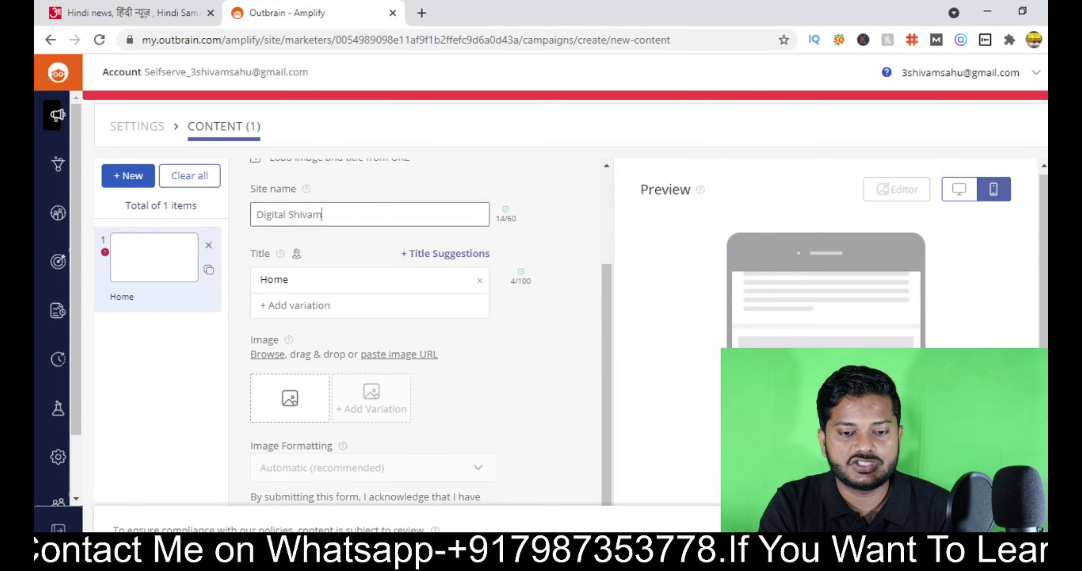
pyautogui.click(288, 280)
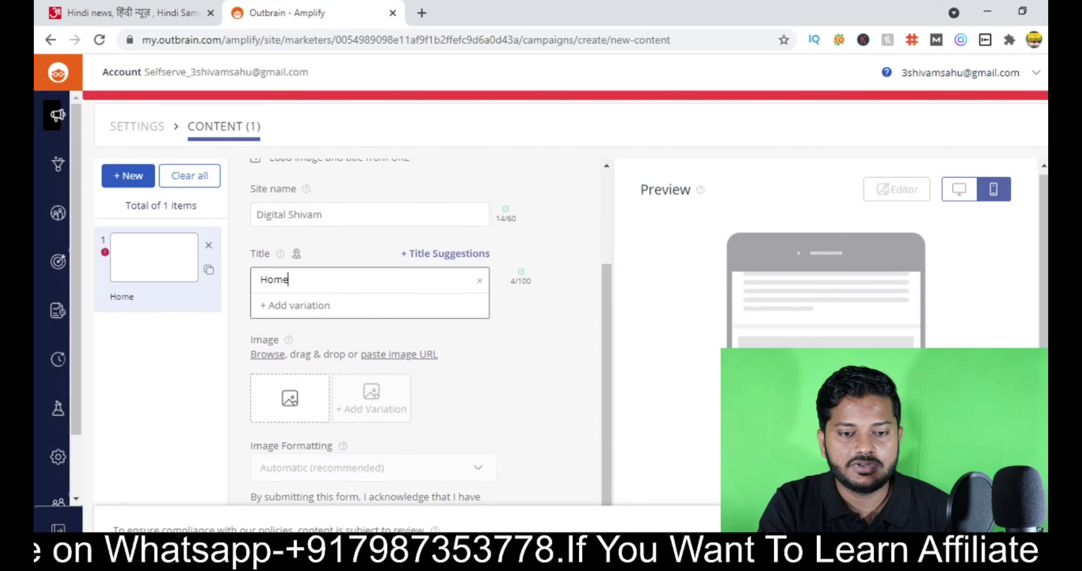
pyautogui.hotkey('ctrl', 'a')
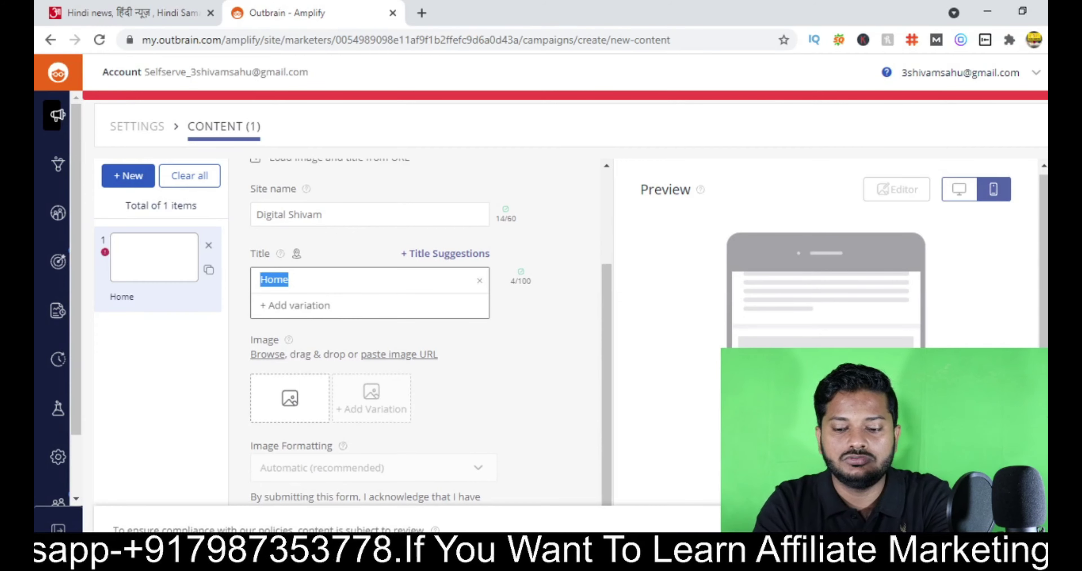
pyautogui.press('BackSpace')
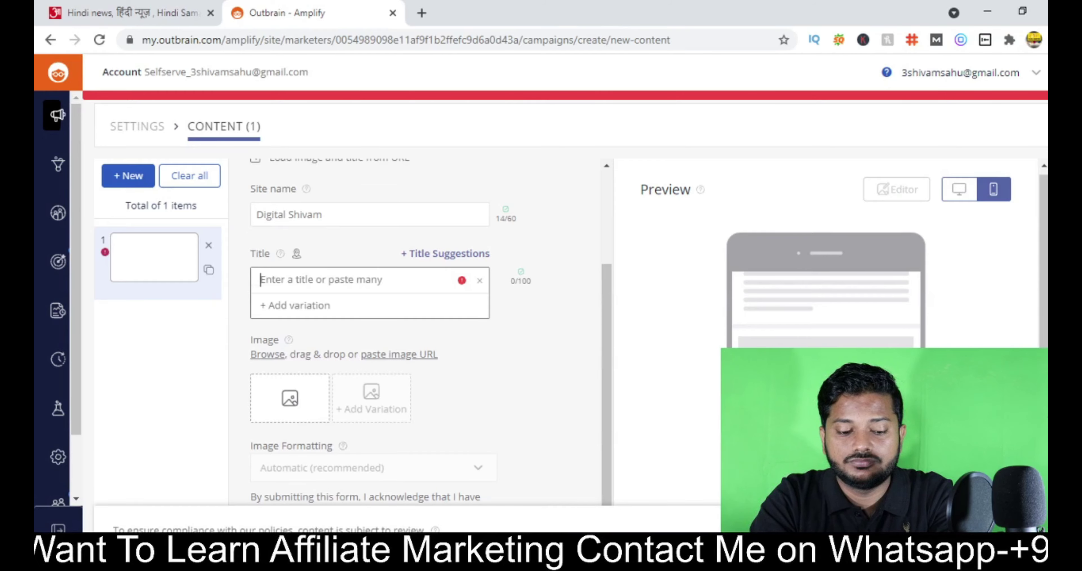
pyautogui.write('70% off On This Product')
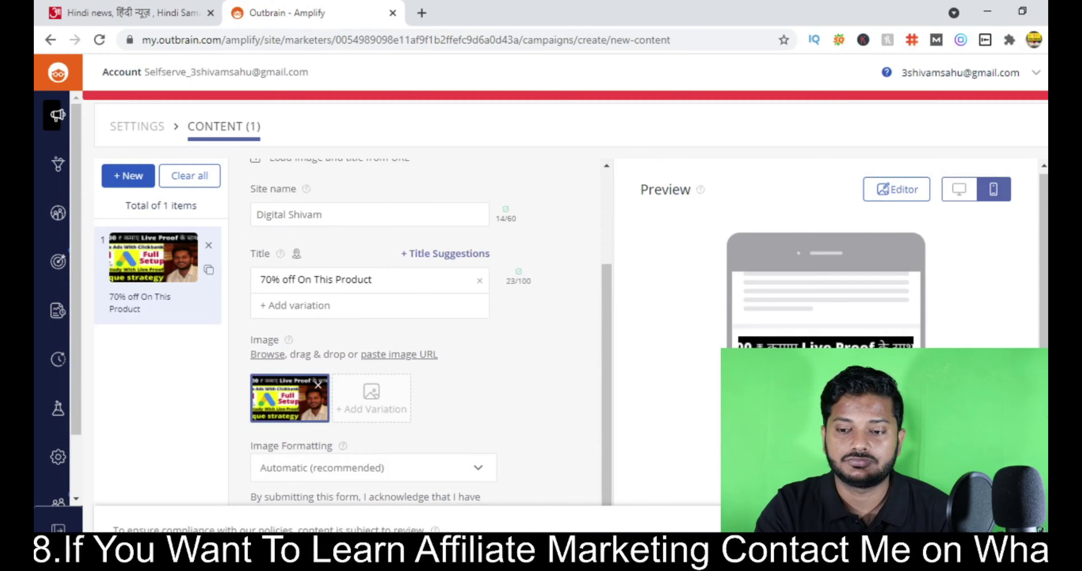
pyautogui.scroll(-2, 425, 404)
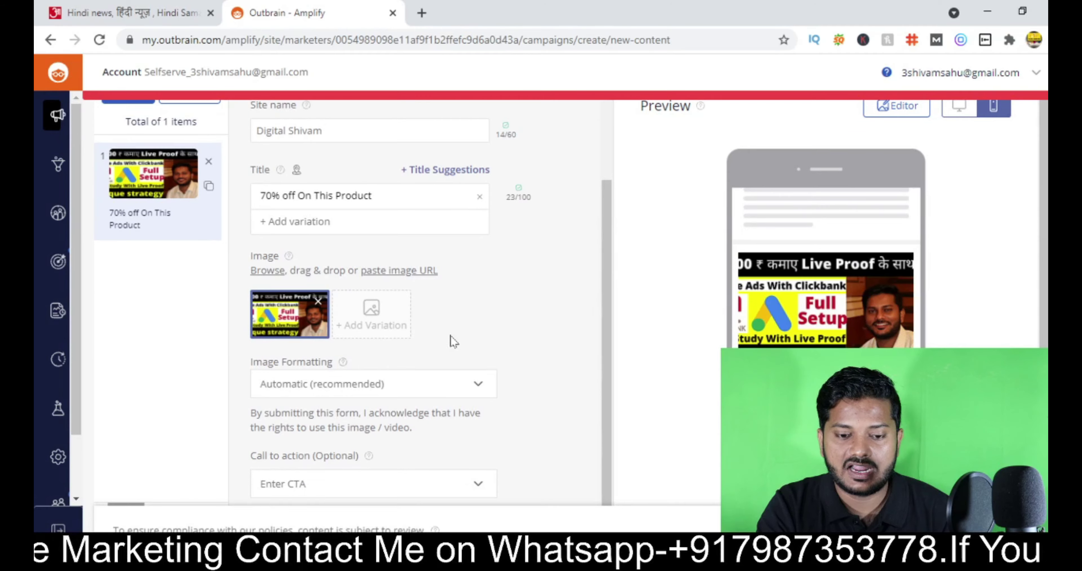
pyautogui.click(430, 388)
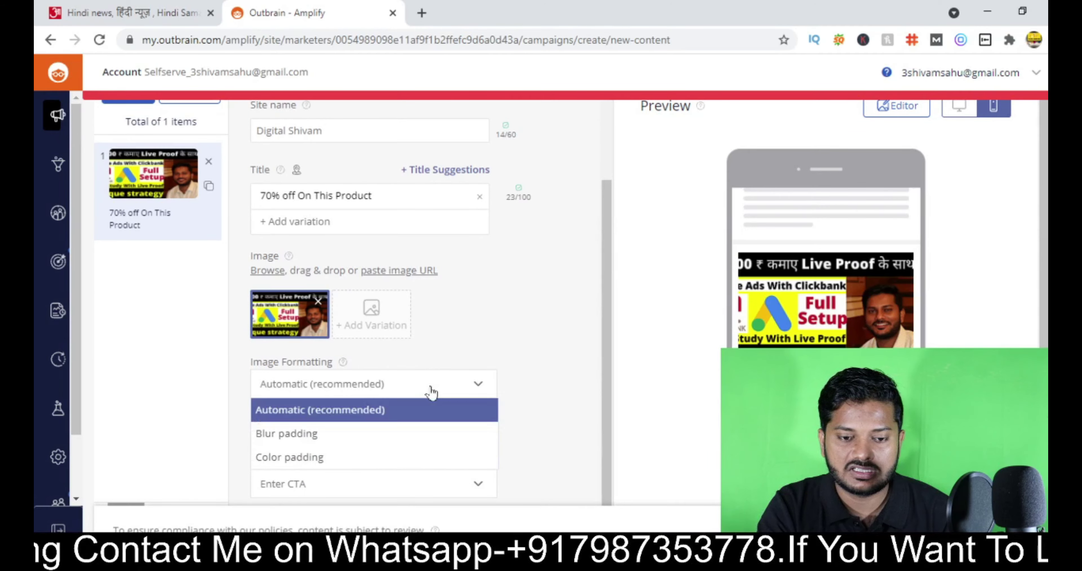
pyautogui.scroll(-1, 344, 441)
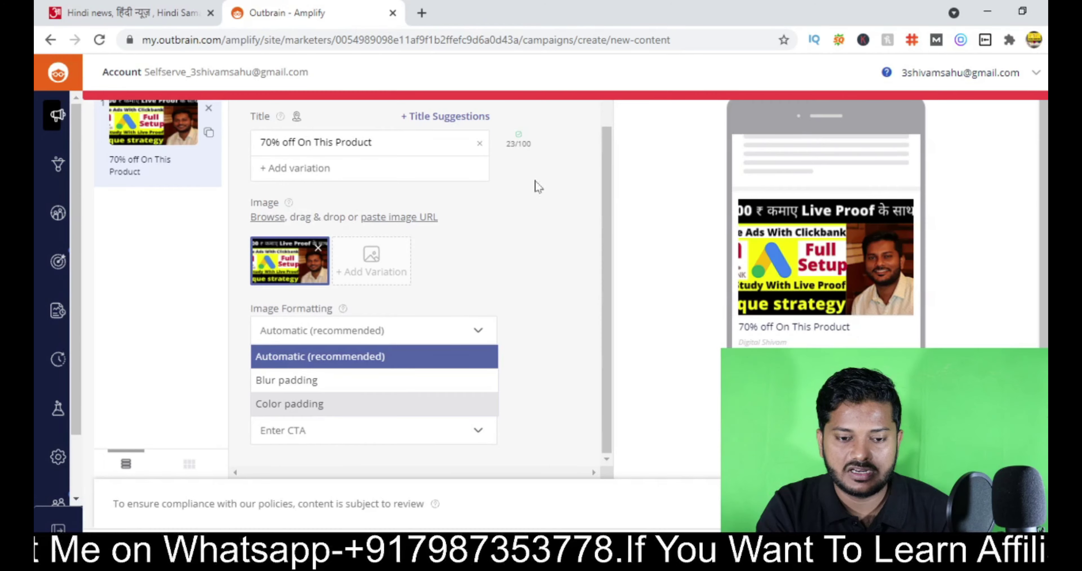
pyautogui.click(551, 176)
# Set the content's optional call to action to Book Now.
pyautogui.scroll(-1, 367, 446)
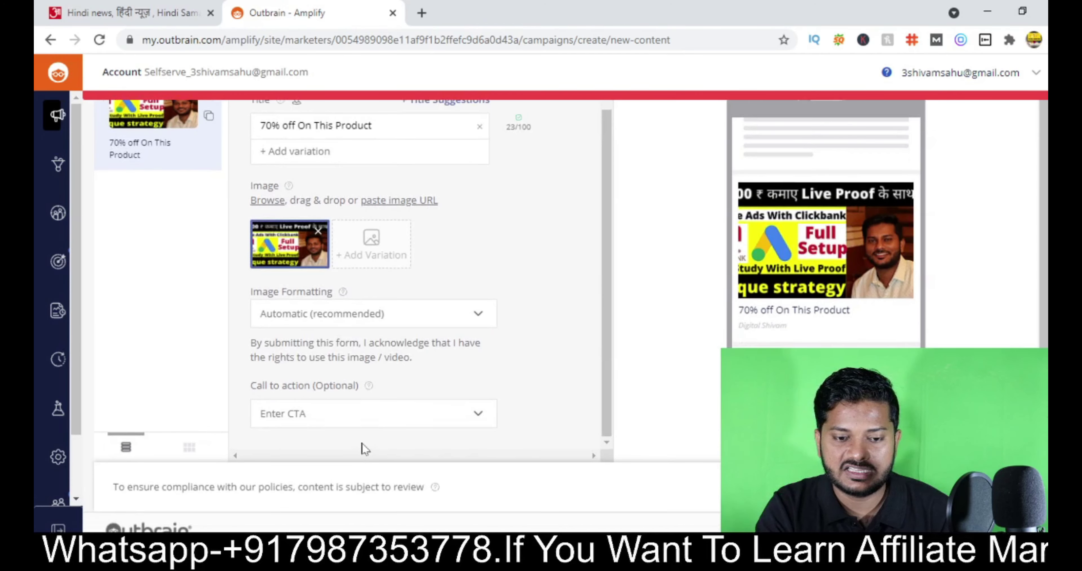
pyautogui.click(353, 424)
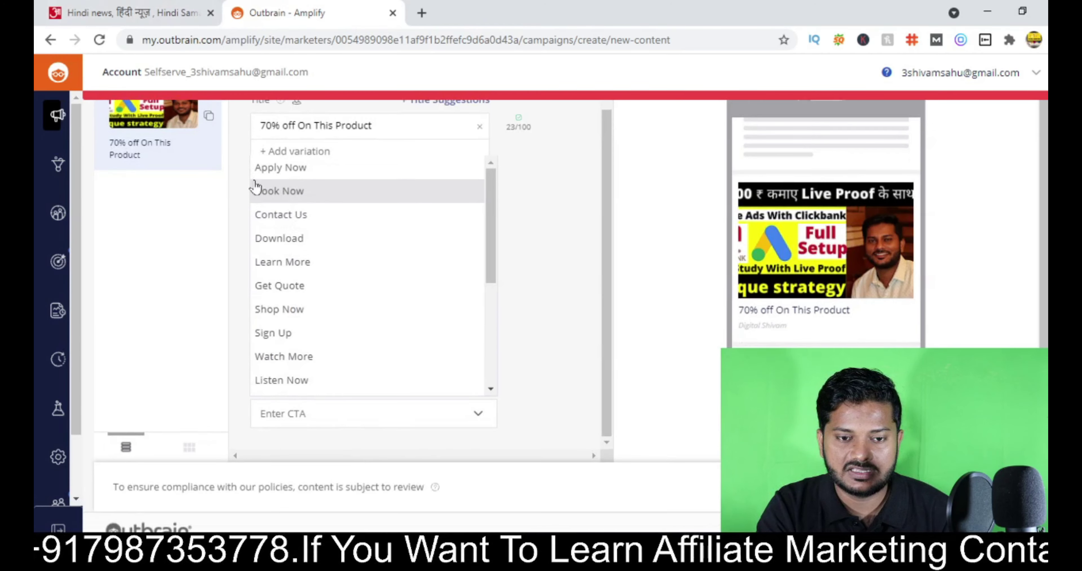
pyautogui.click(408, 203)
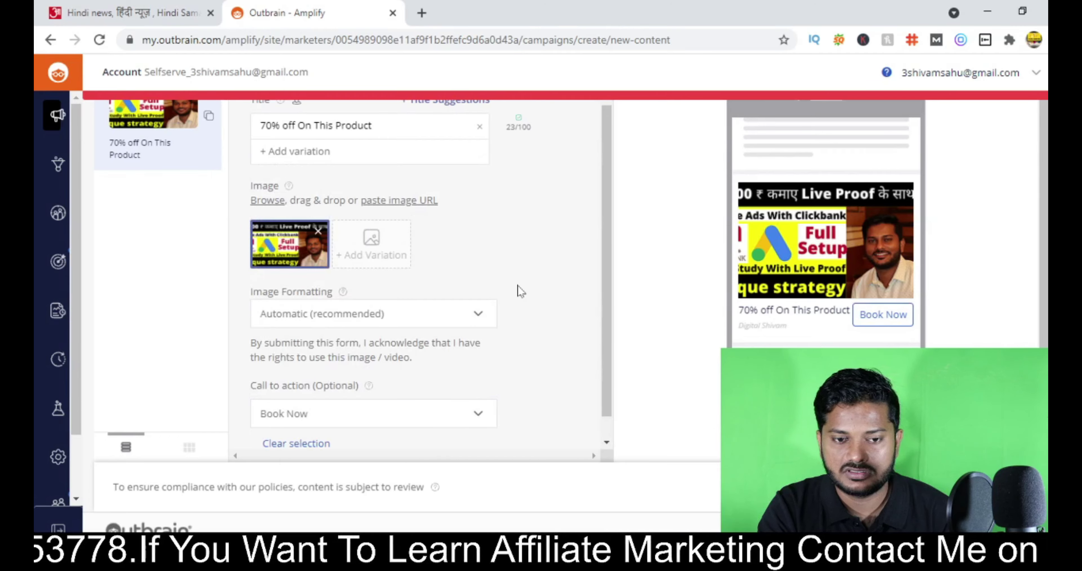
# Submit the campaign with its content and check the delivery status details of the Clickbank affiliate campaign.
pyautogui.scroll(-1, 403, 322)
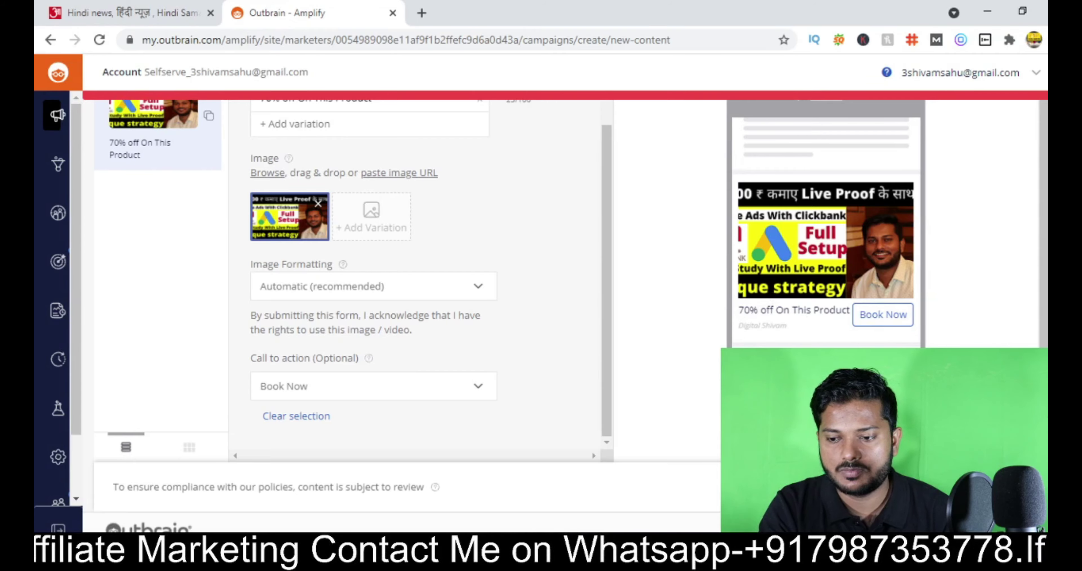
pyautogui.click(1004, 487)
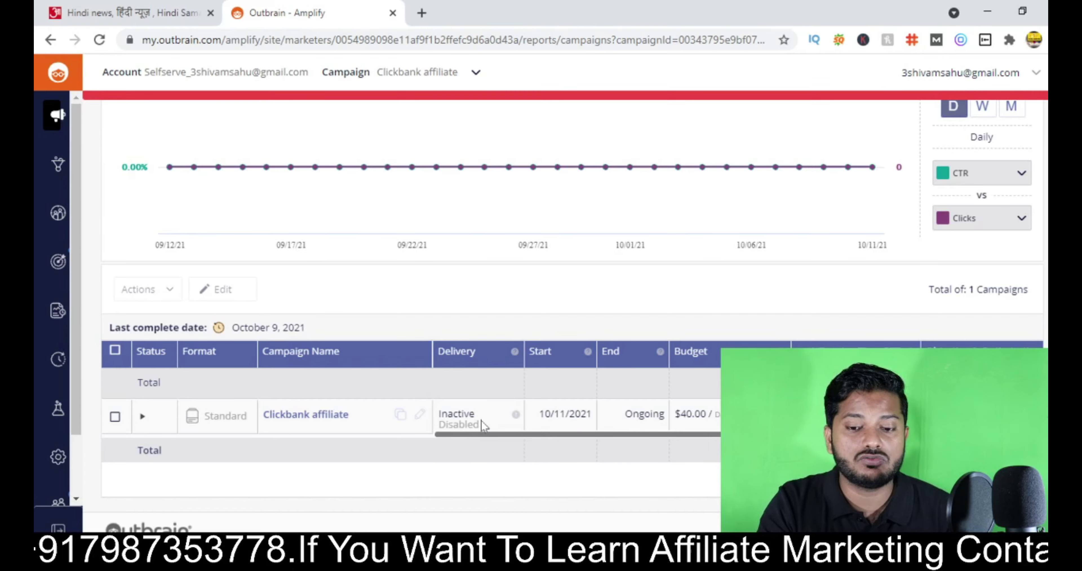
pyautogui.moveTo(516, 418)
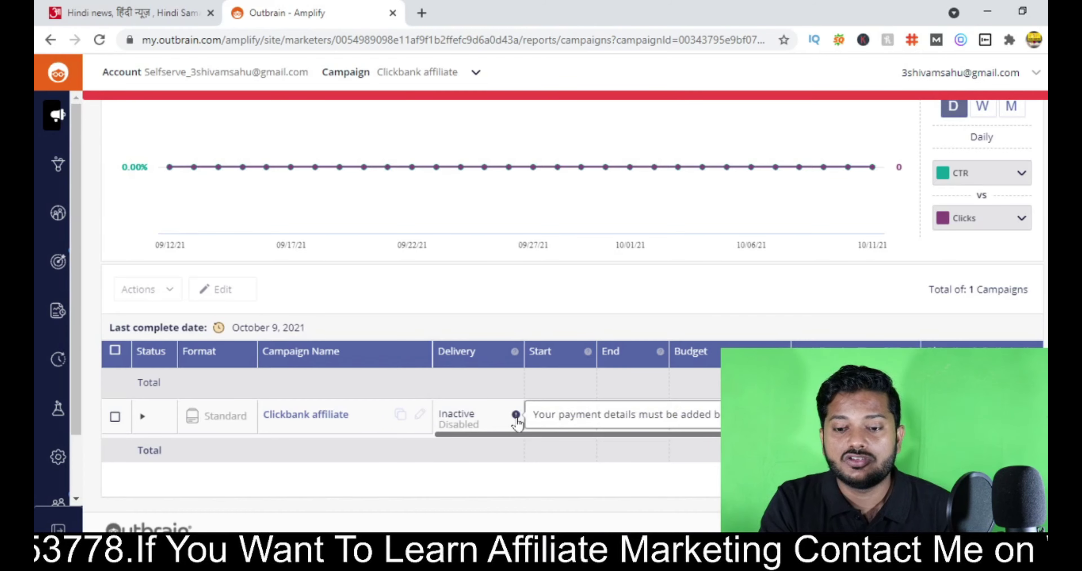